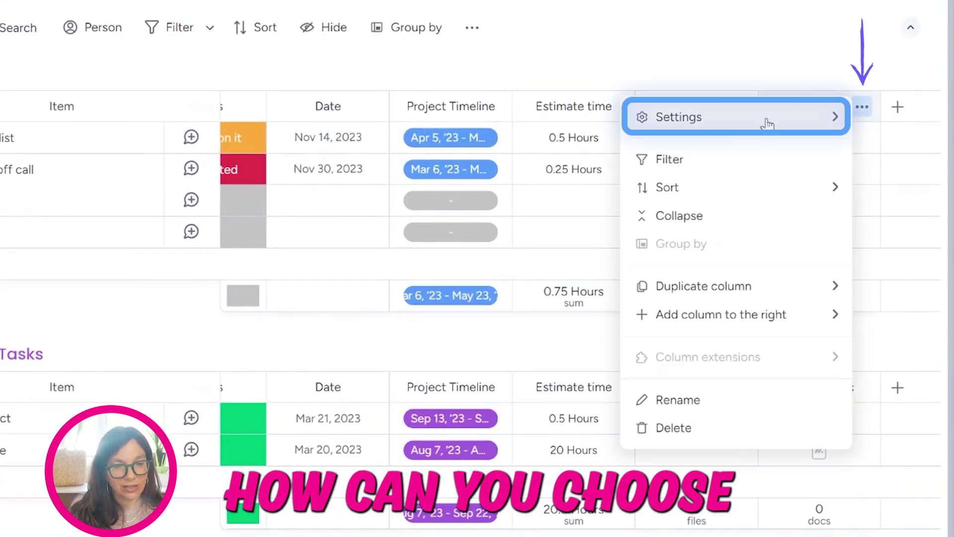
Step: Set the monday Doc column's doc template from your saved Strategy template
mouse_move(770, 121)
left_click(570, 123)
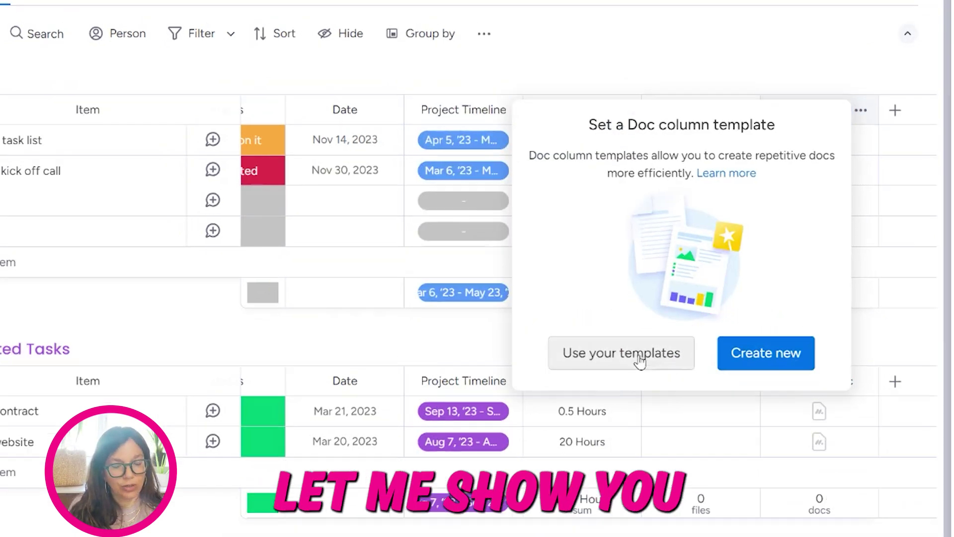
left_click(639, 362)
left_click(656, 215)
left_click(776, 104)
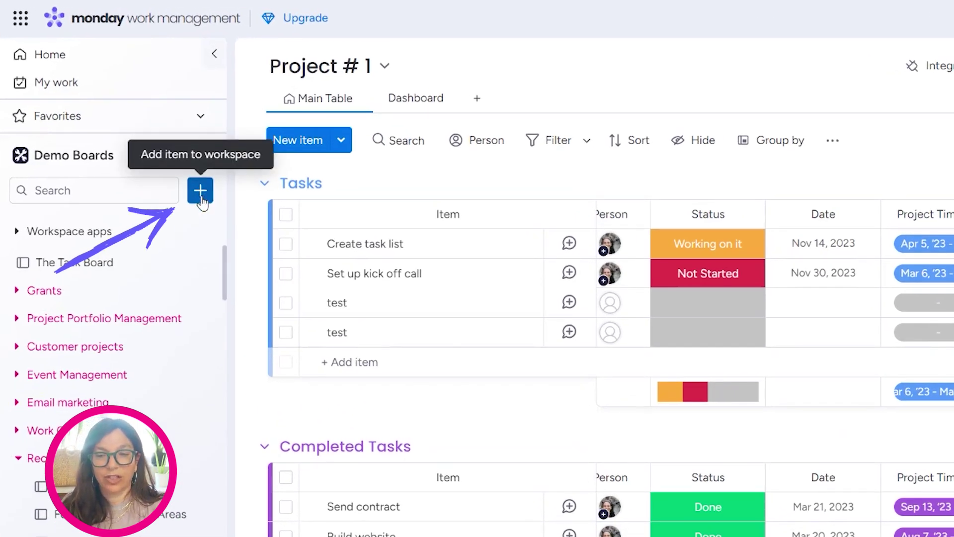
Step: Create a new doc named 'Project Plan' filled from the Project plan starter
left_click(201, 199)
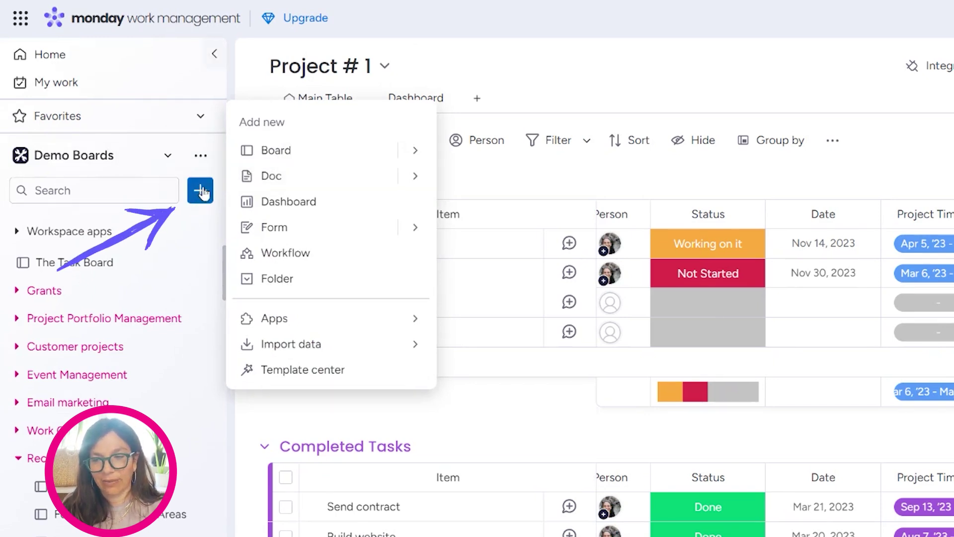
mouse_move(356, 175)
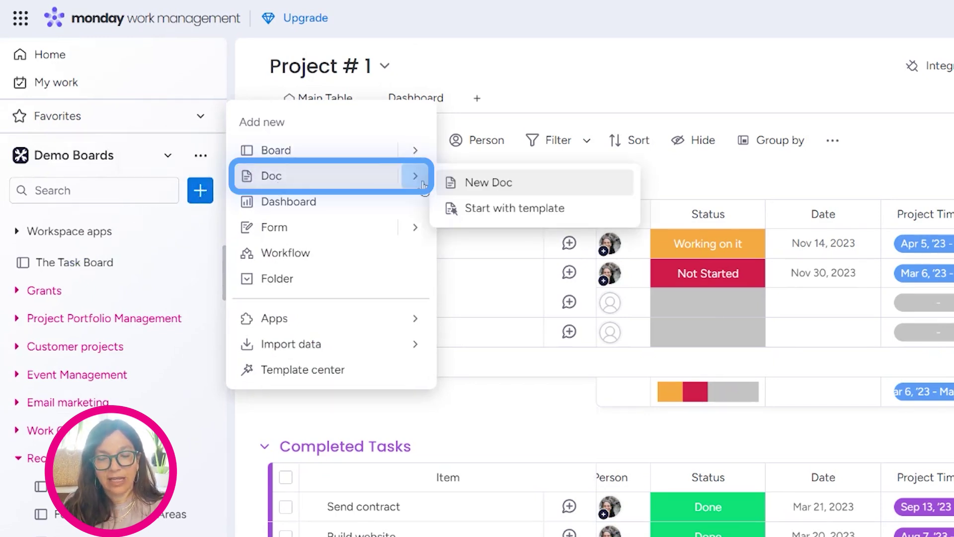
left_click(478, 183)
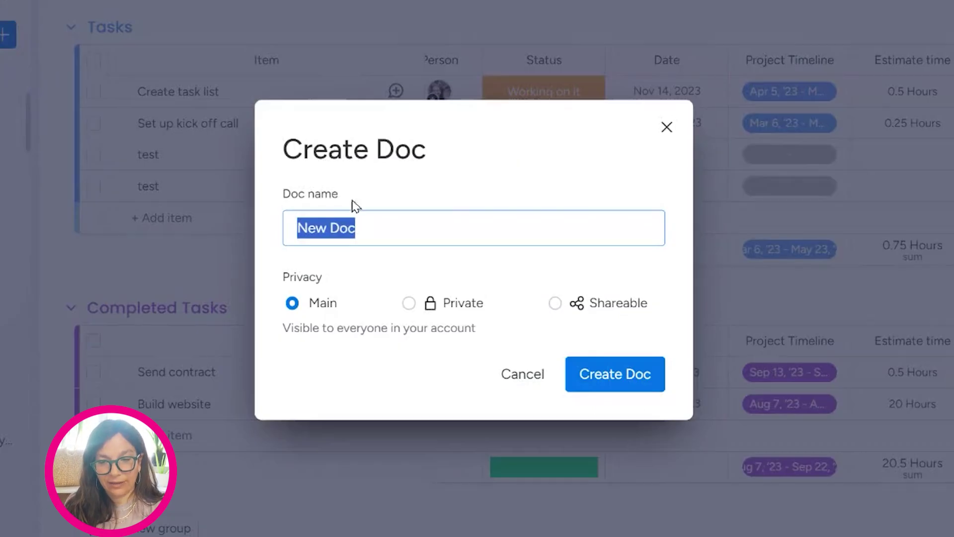
type("Projec")
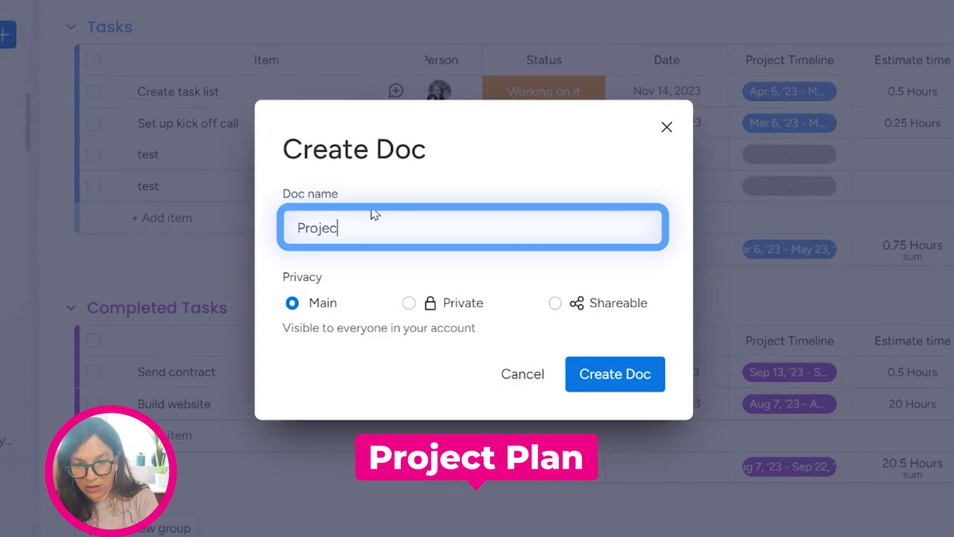
type("t Plan")
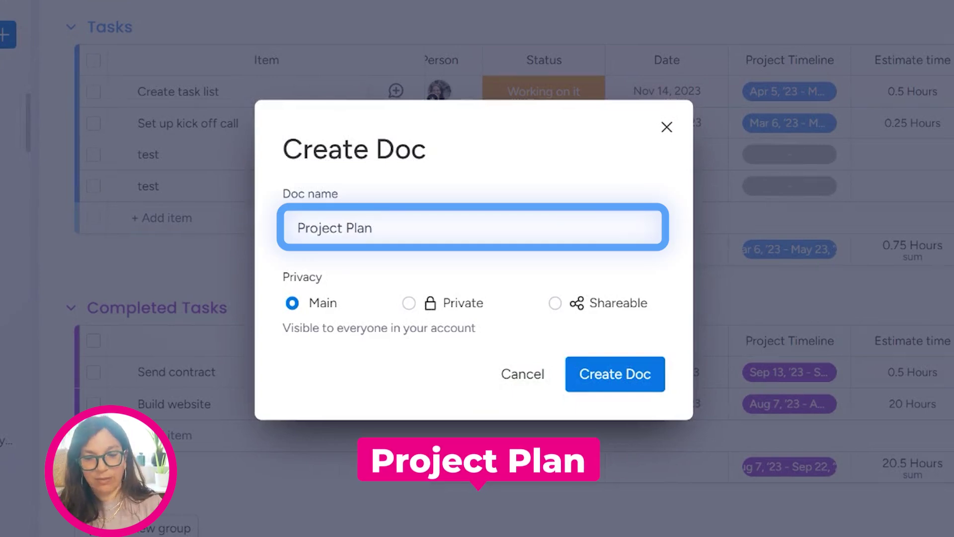
left_click(626, 376)
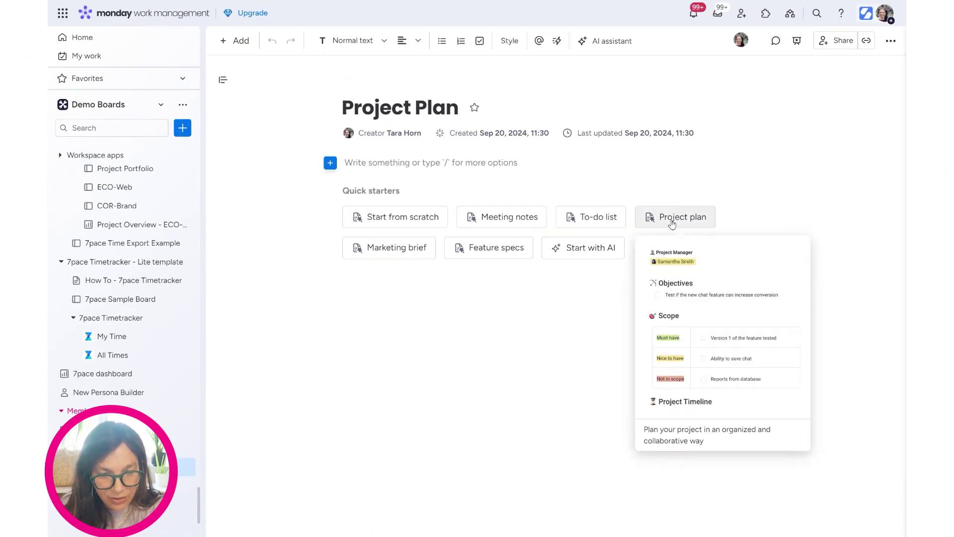
left_click(671, 224)
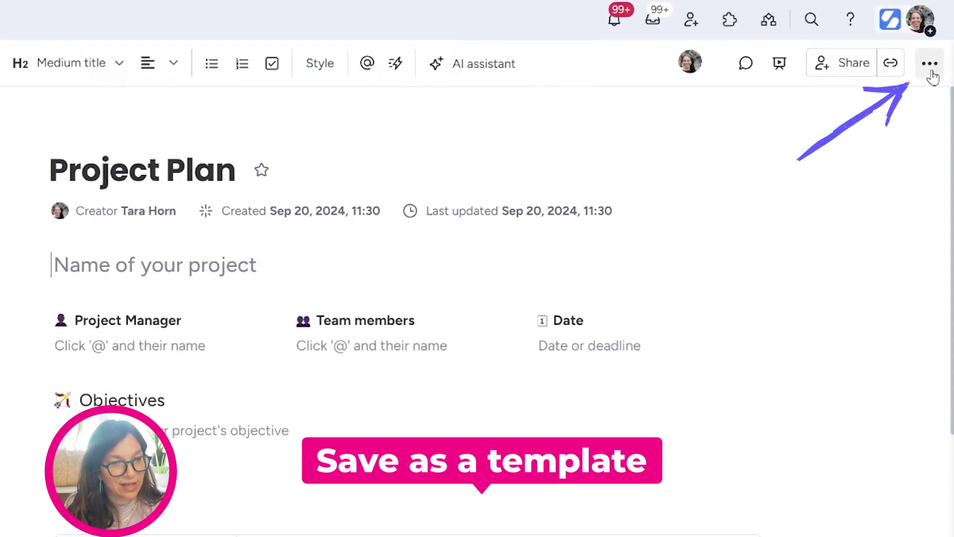
Step: Save the Project Plan doc as a standard template
left_click(930, 69)
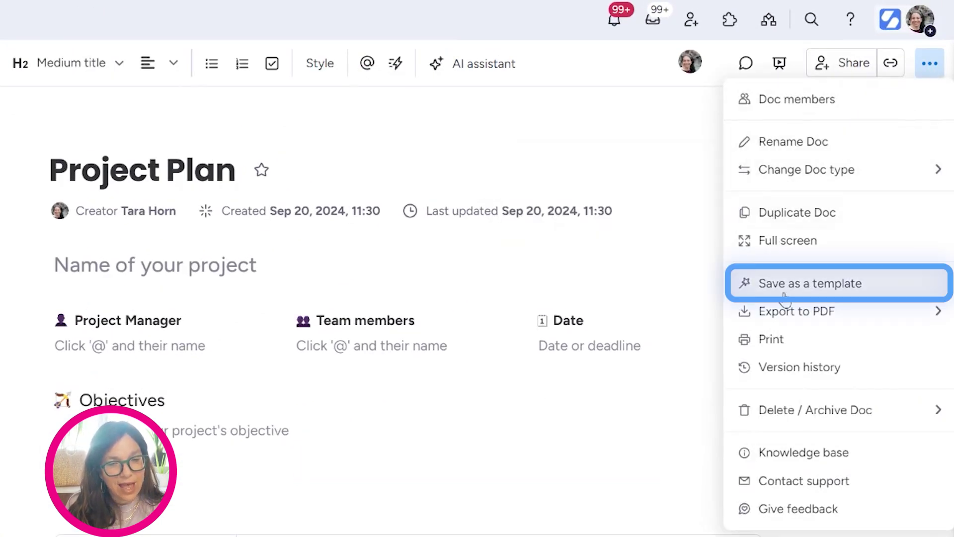
left_click(785, 293)
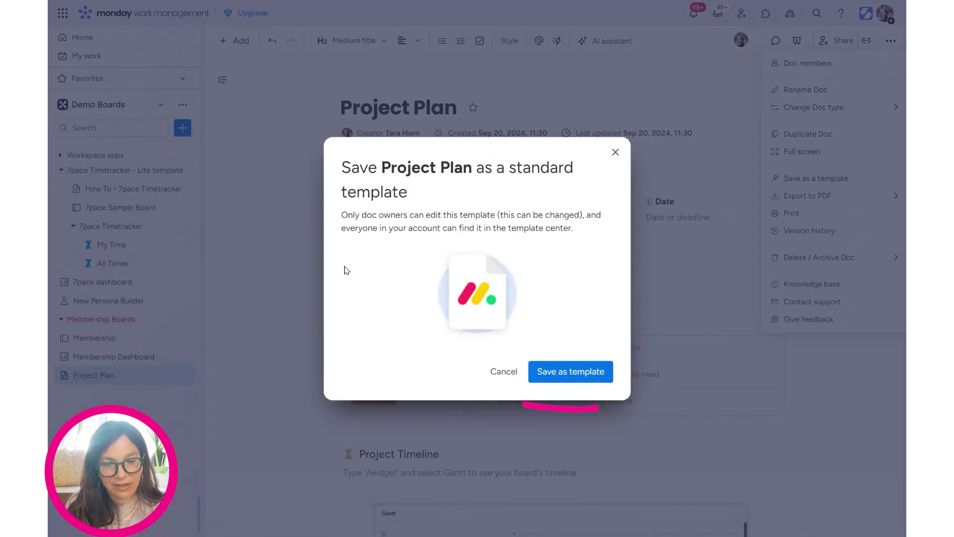
left_click(553, 378)
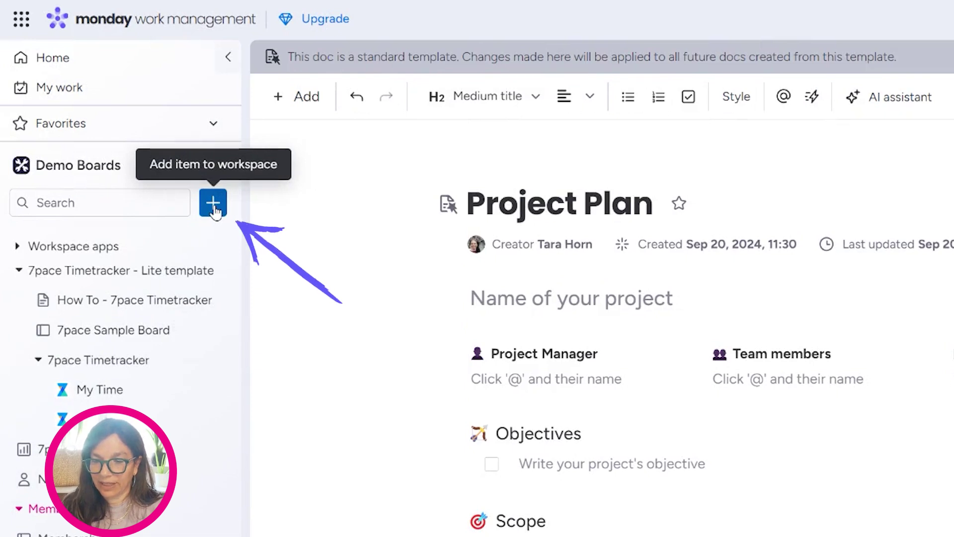
Step: Create a new doc named 'Strategy' filled from the Marketing brief starter
left_click(214, 204)
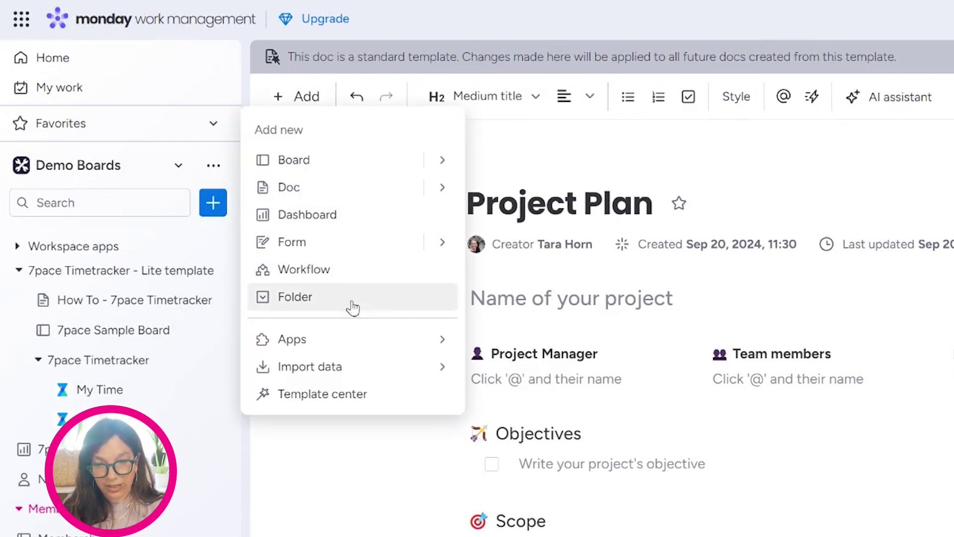
mouse_move(366, 194)
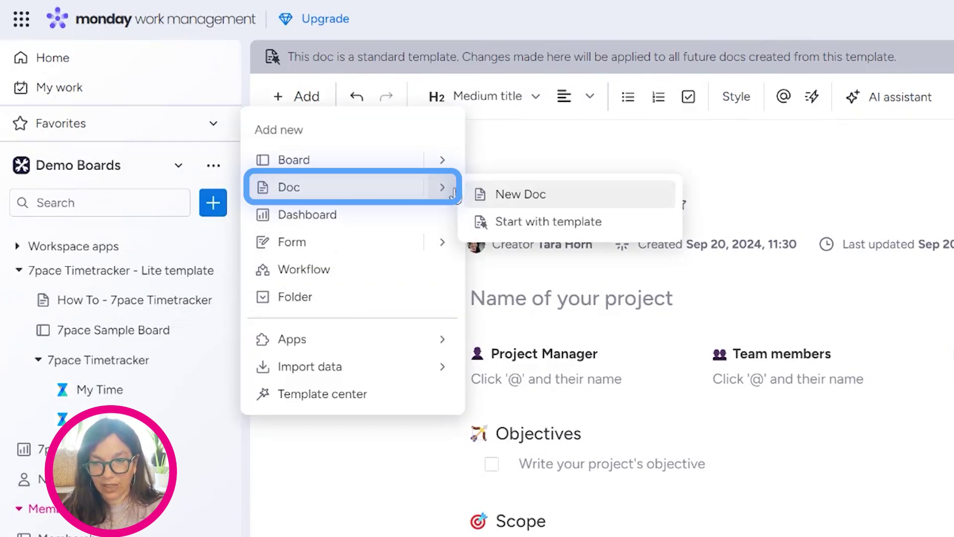
left_click(542, 199)
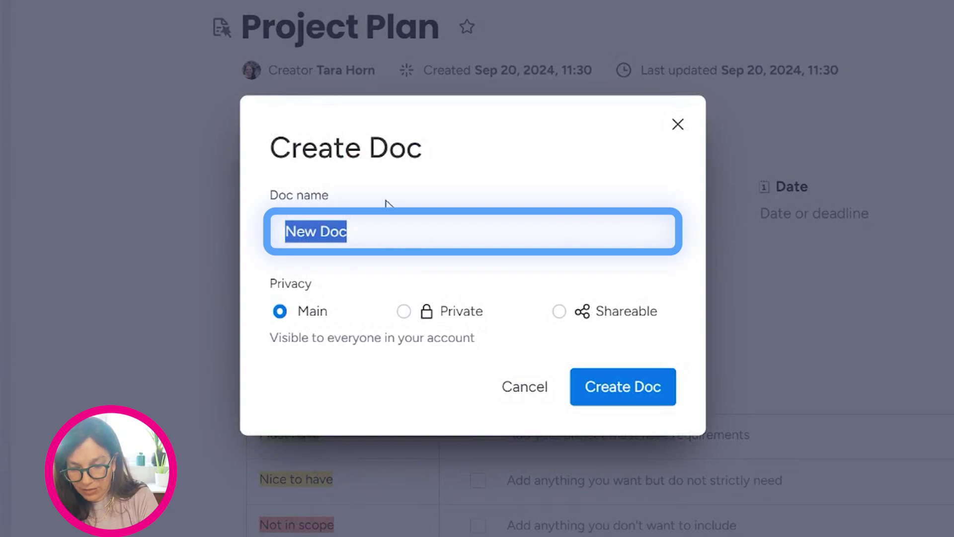
type("Strategy")
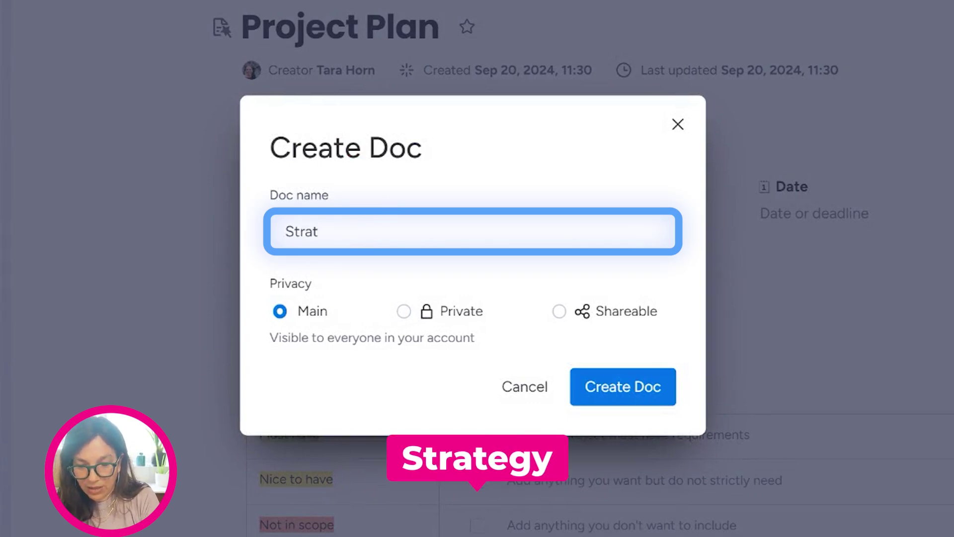
left_click(663, 396)
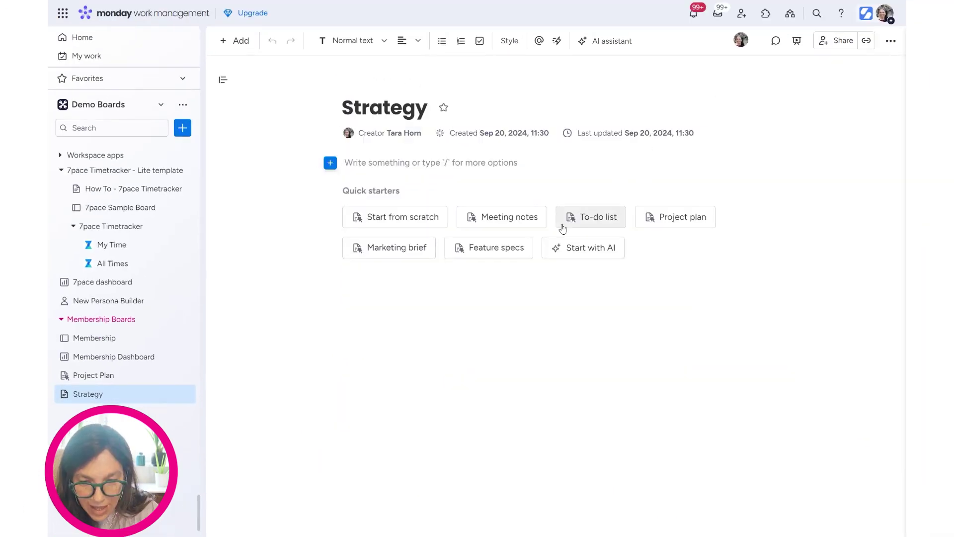
mouse_move(396, 249)
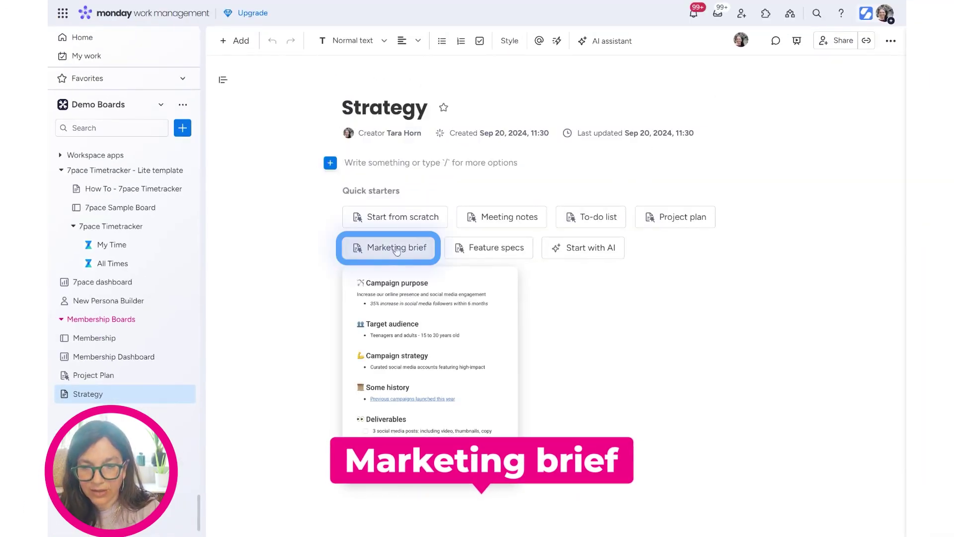
left_click(396, 249)
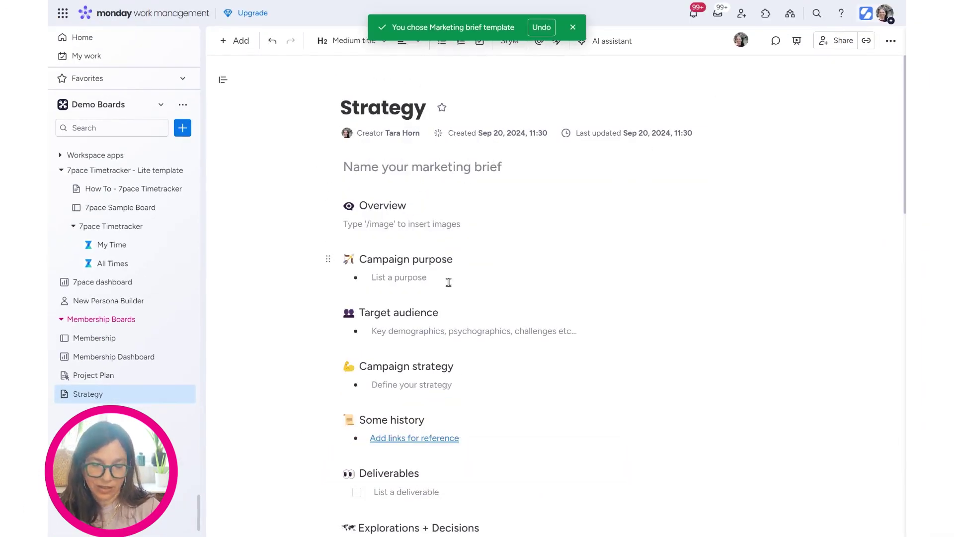
Step: Save the Strategy doc as a standard template
left_click(890, 42)
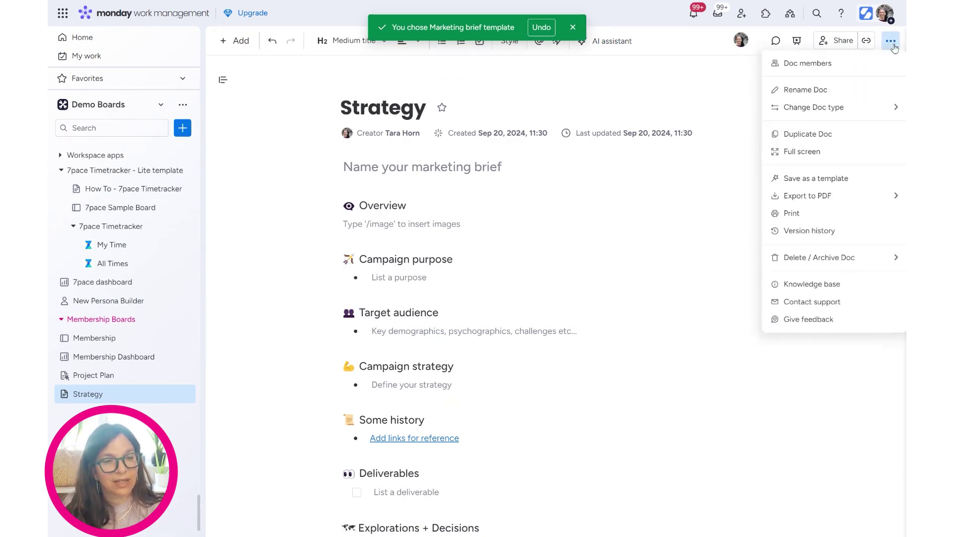
left_click(815, 178)
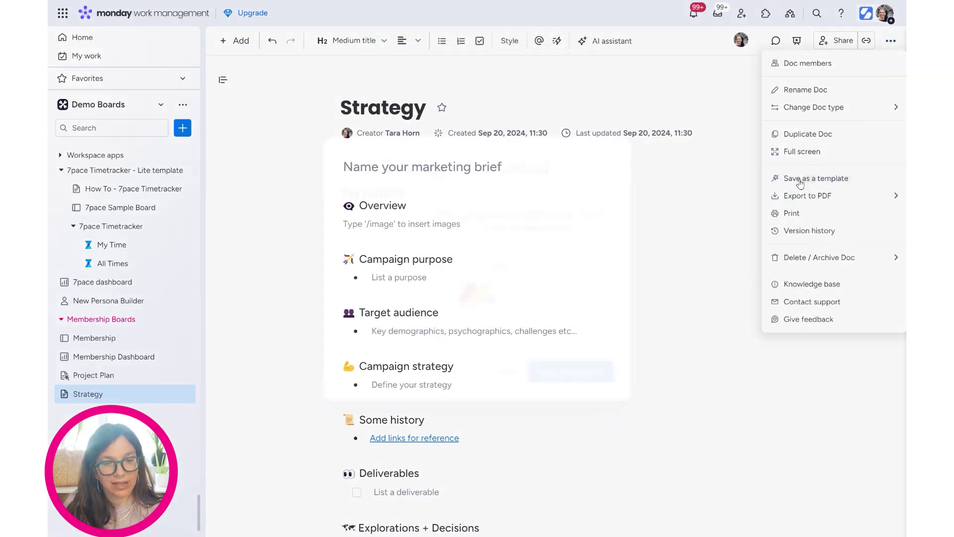
left_click(565, 373)
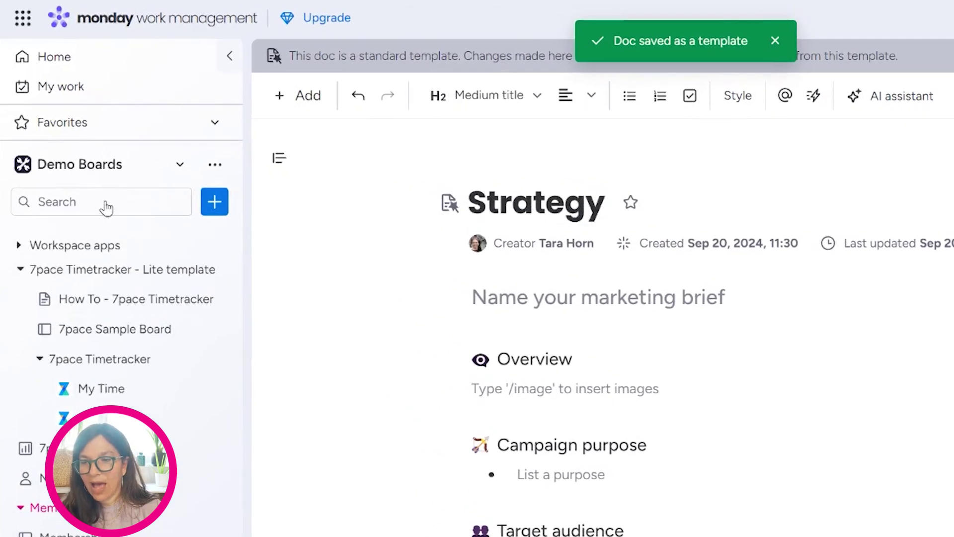
Step: Open the Project # 1 board from Favorites
scroll(104, 349, "up", 5)
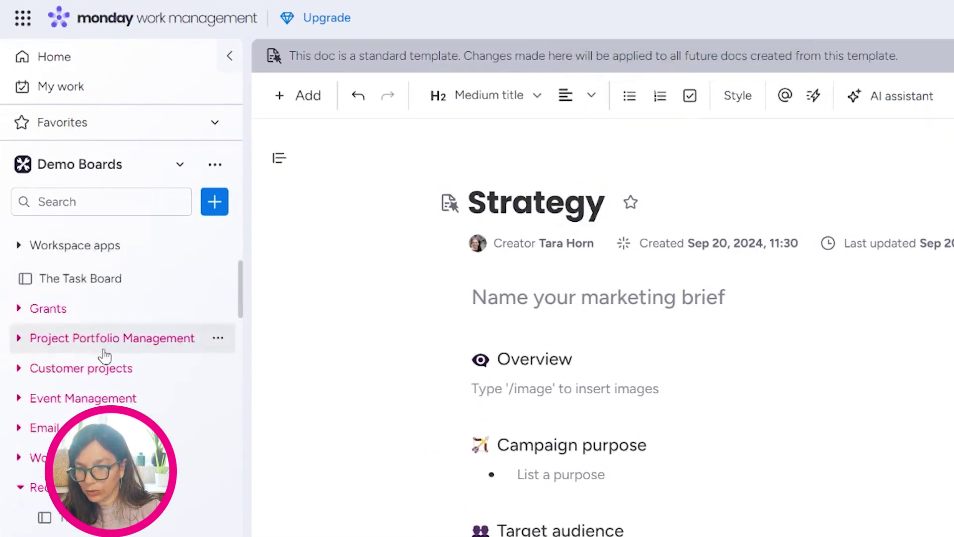
left_click(107, 170)
left_click(100, 128)
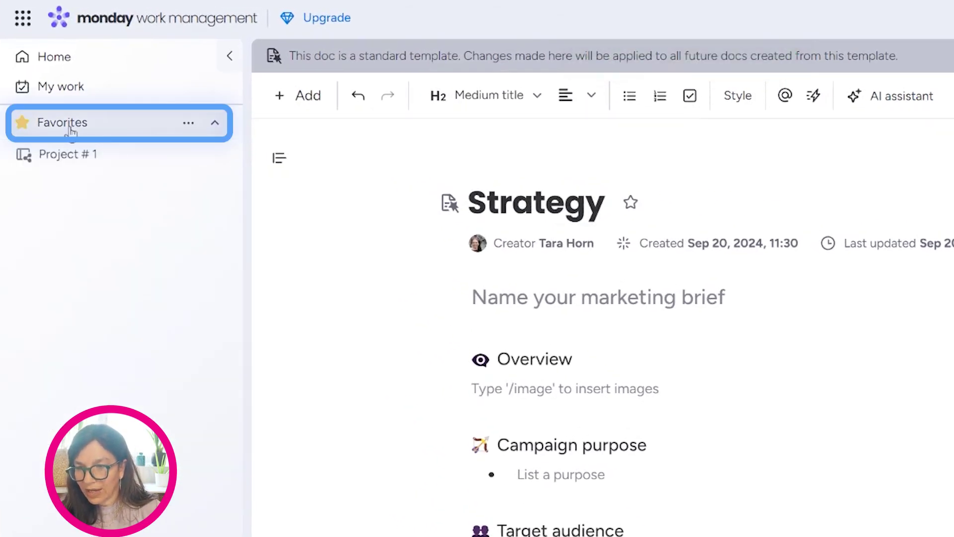
left_click(69, 163)
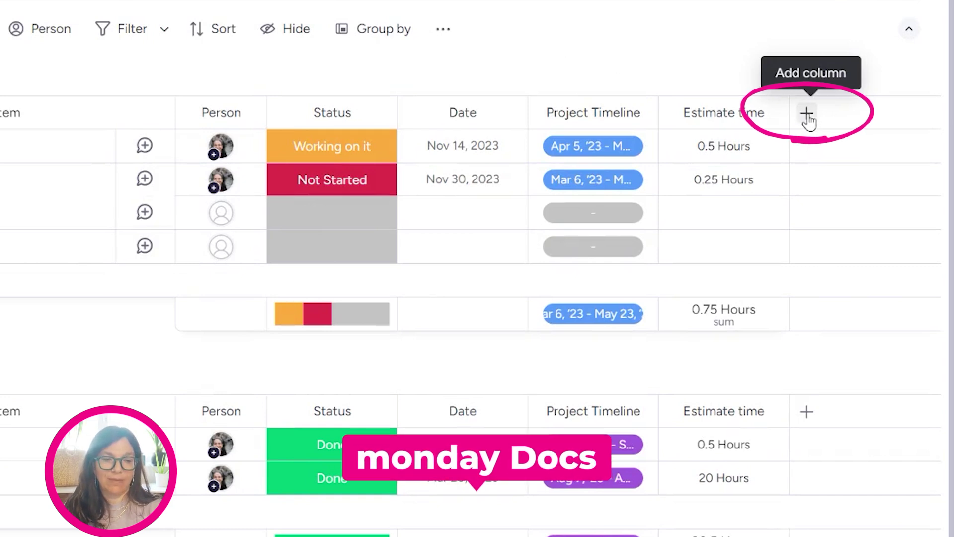
Step: Add a Files column and a monday Doc column after Estimate time
left_click(806, 115)
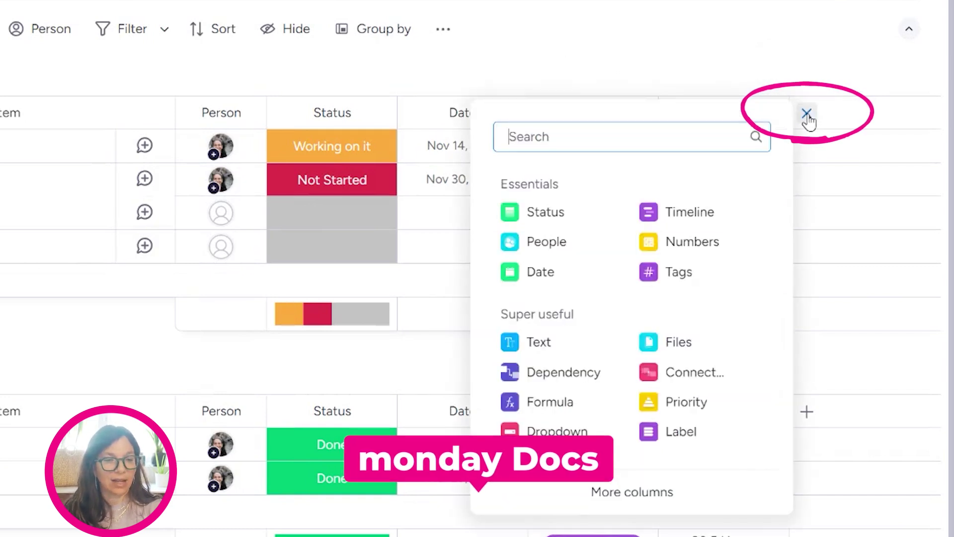
left_click(681, 339)
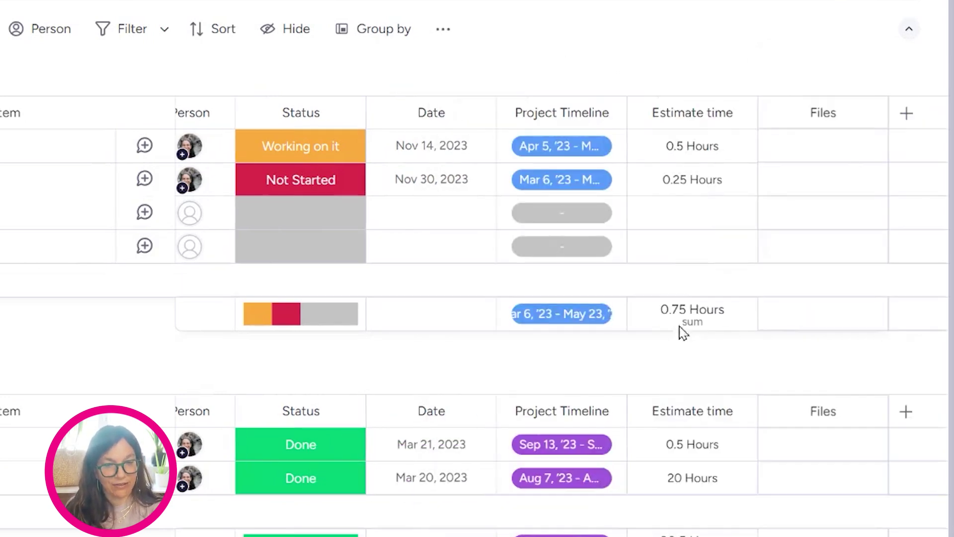
left_click(906, 115)
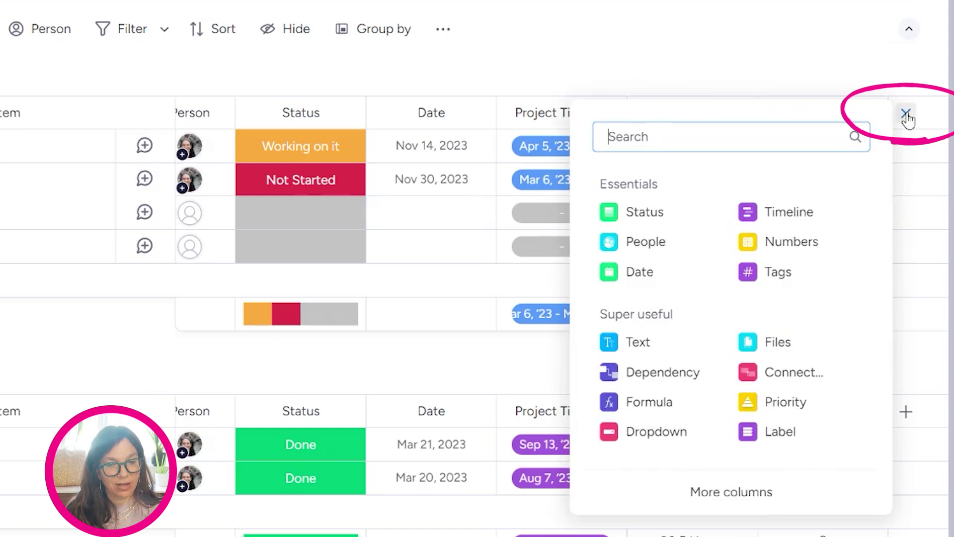
left_click(633, 140)
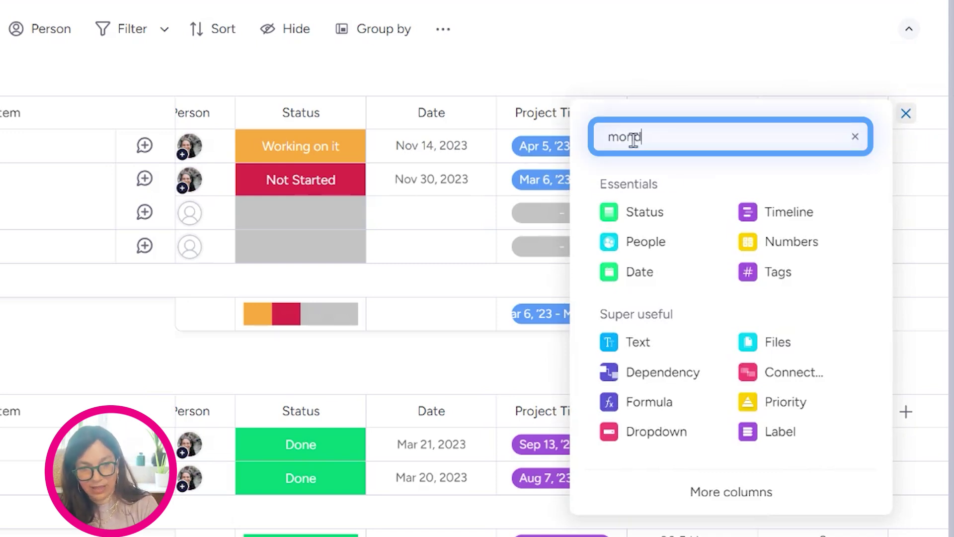
left_click(652, 211)
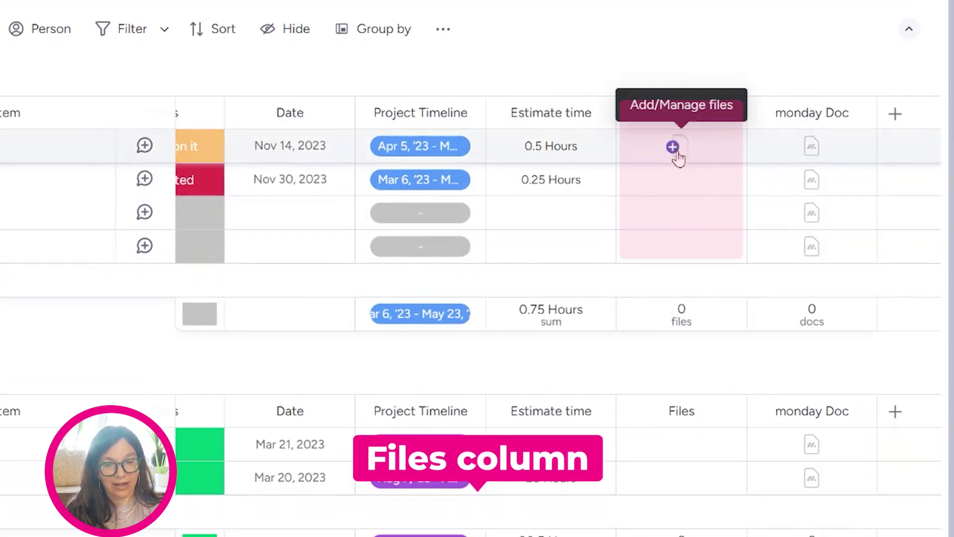
left_click(673, 147)
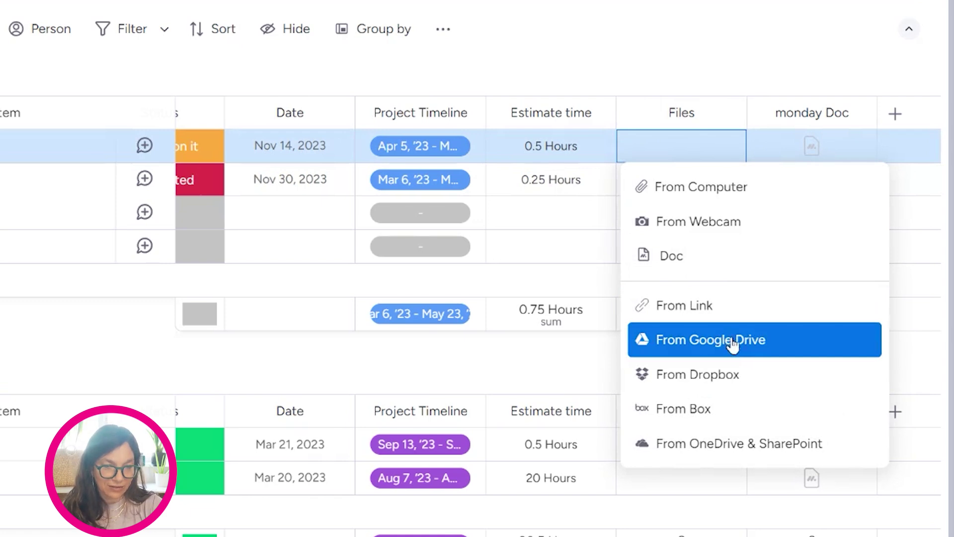
Step: Attach a doc from the Project Plan template to Create task list's Files cell
left_click(701, 266)
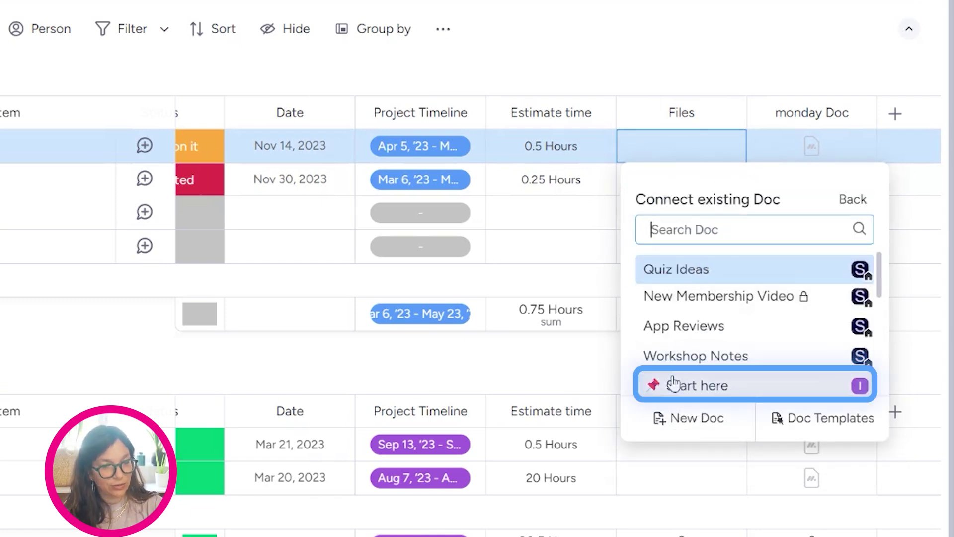
left_click(825, 424)
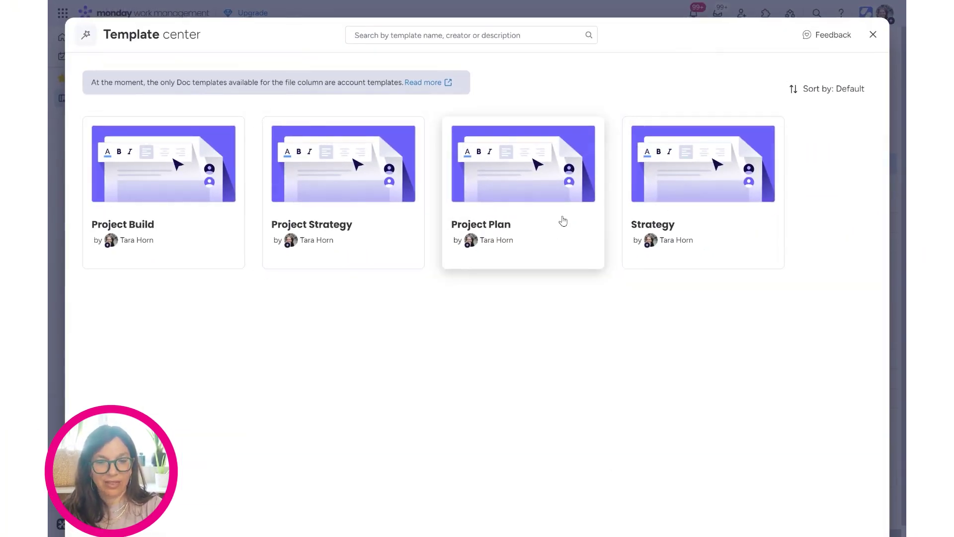
left_click(516, 228)
left_click(758, 106)
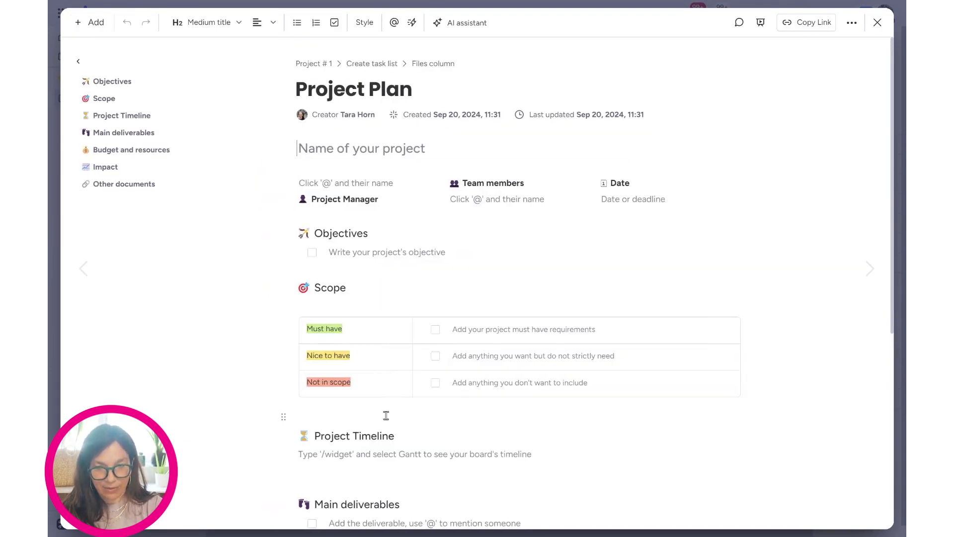
scroll(386, 415, "down", 5)
scroll(392, 260, "up", 5)
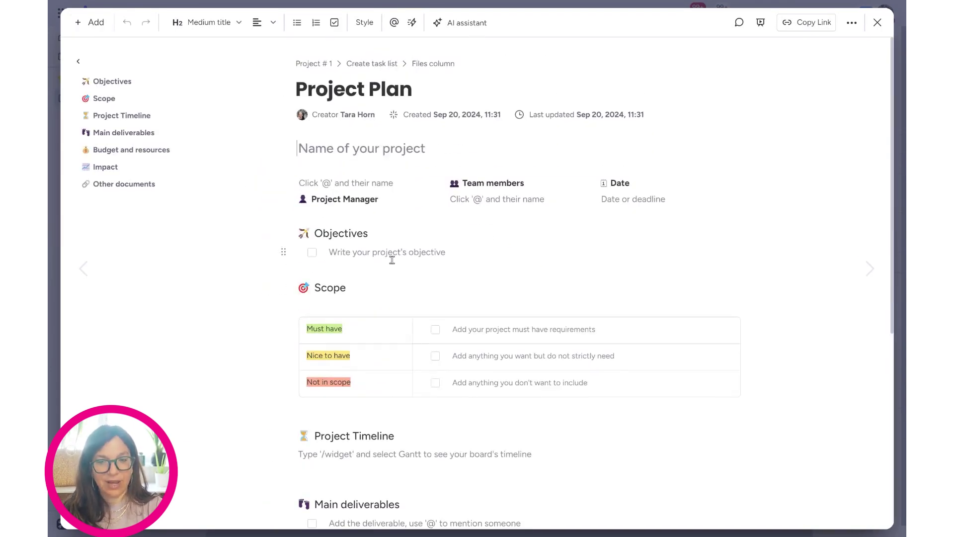
left_click(877, 23)
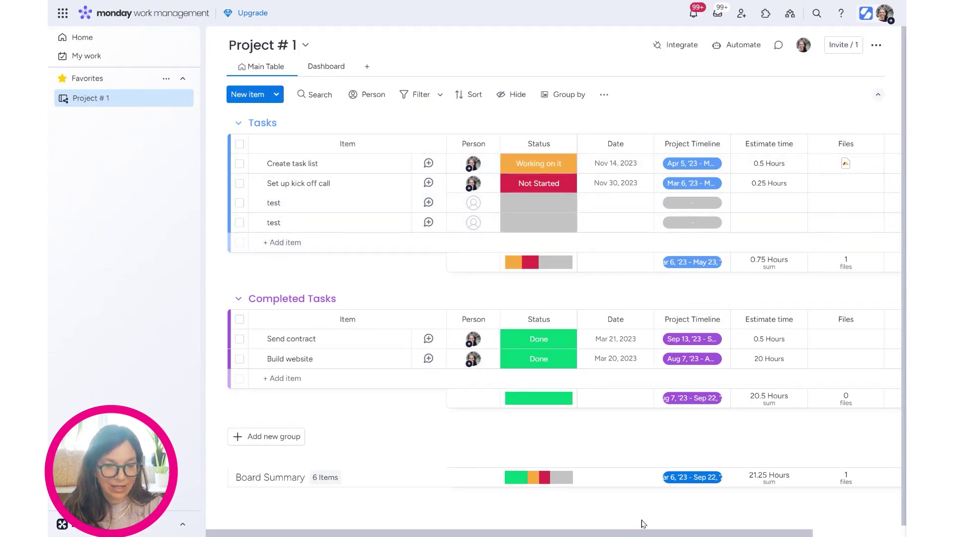
Step: Create a monday Doc titled Create task list in that item's monday Doc cell
scroll(616, 534, "right", 3)
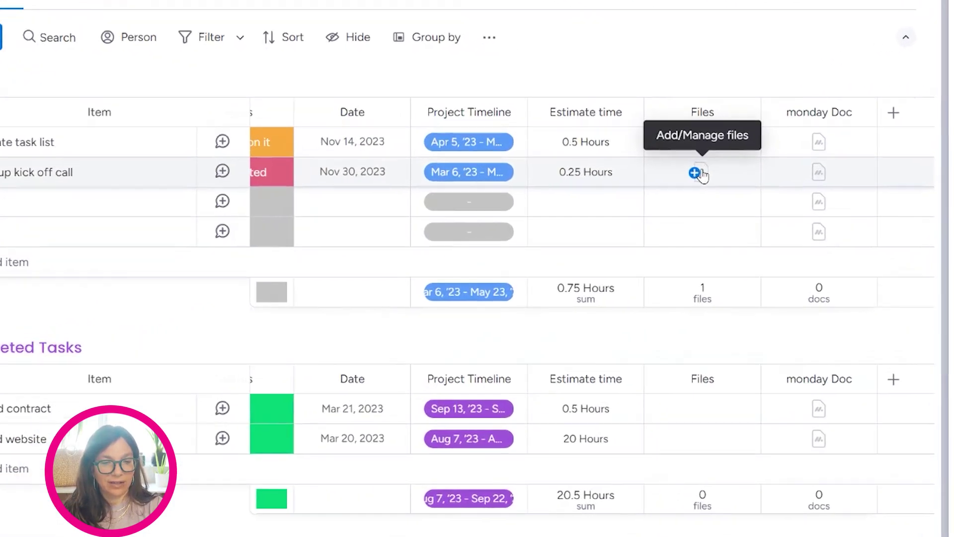
left_click(695, 173)
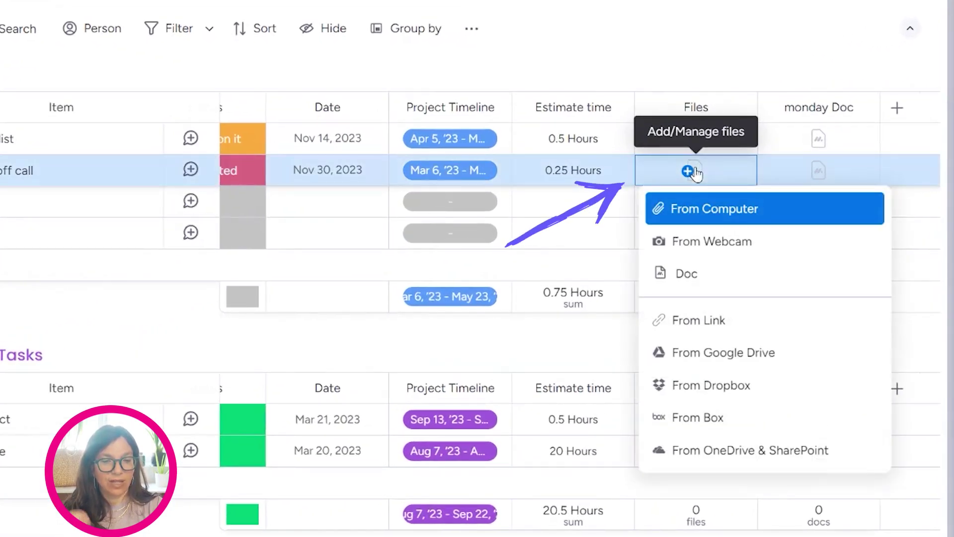
left_click(720, 46)
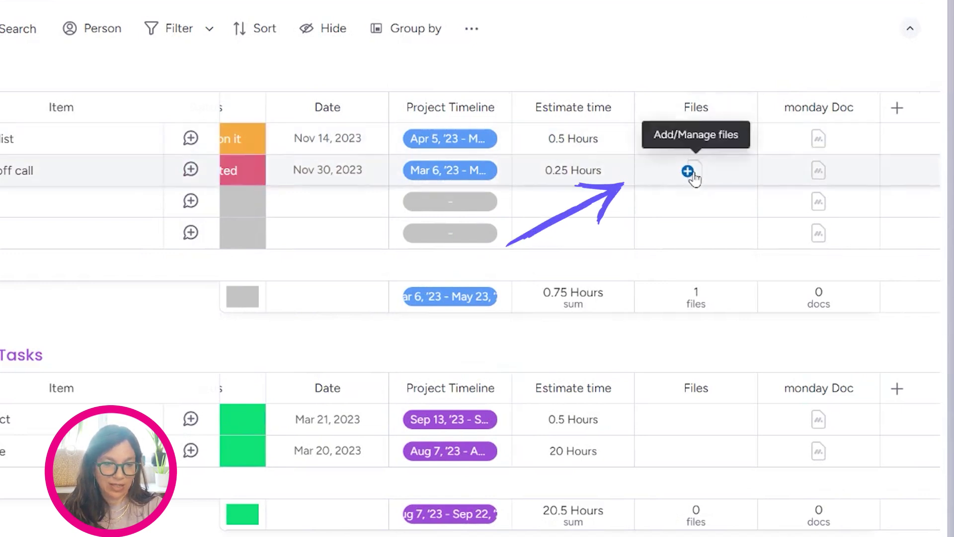
left_click(693, 171)
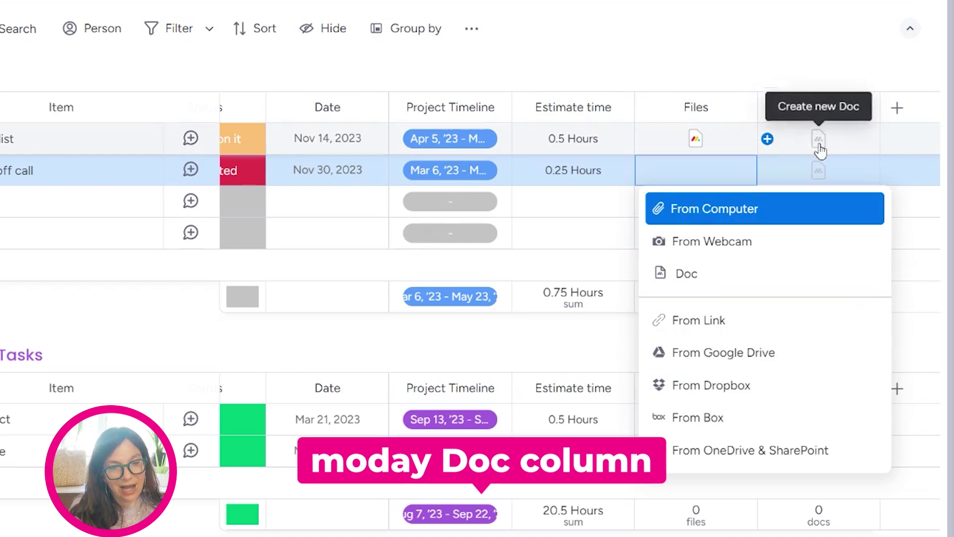
left_click(823, 66)
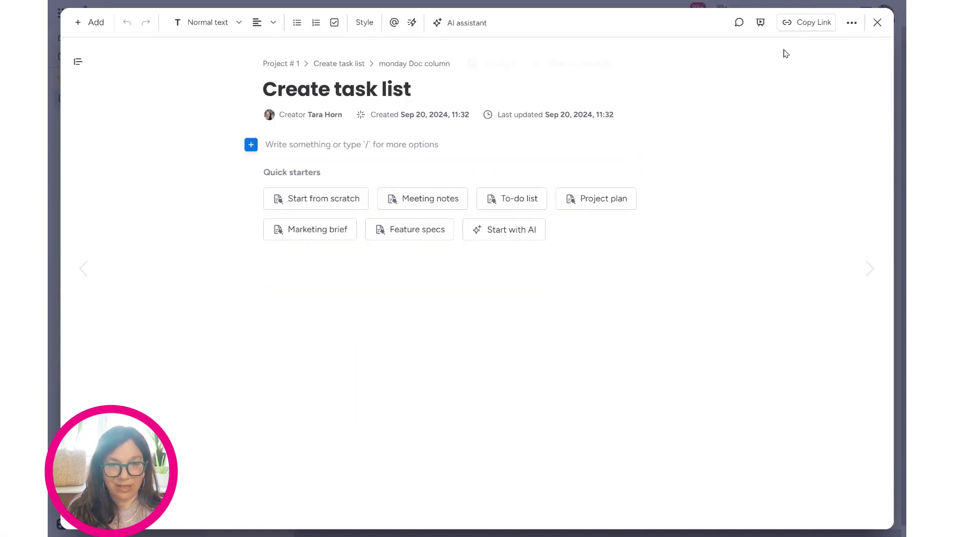
left_click(844, 26)
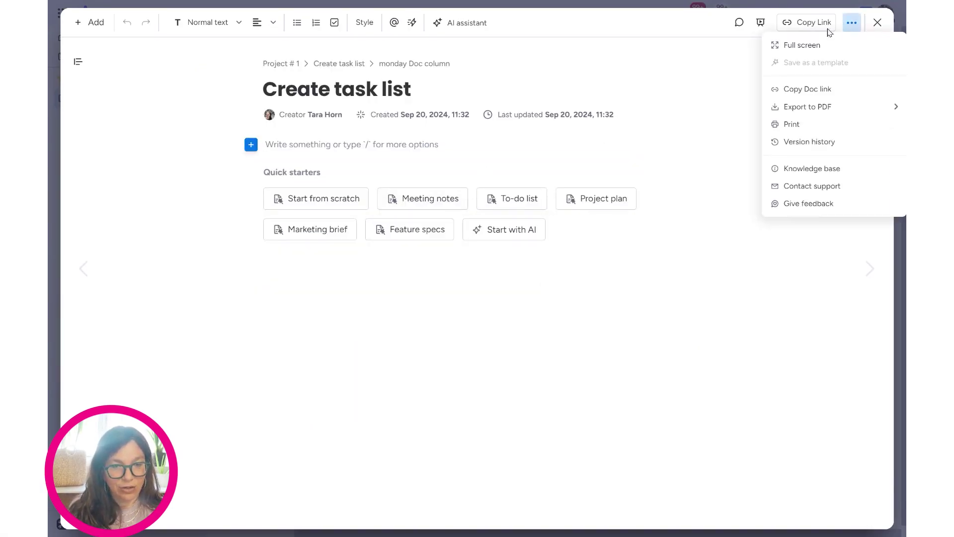
left_click(877, 24)
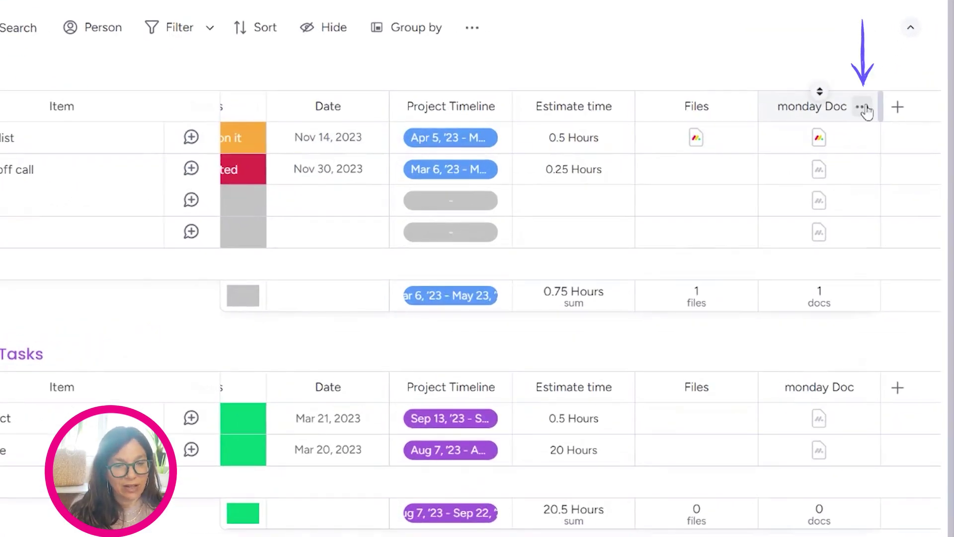
Step: Set the monday Doc column's template from the saved Strategy template
left_click(863, 107)
mouse_move(767, 121)
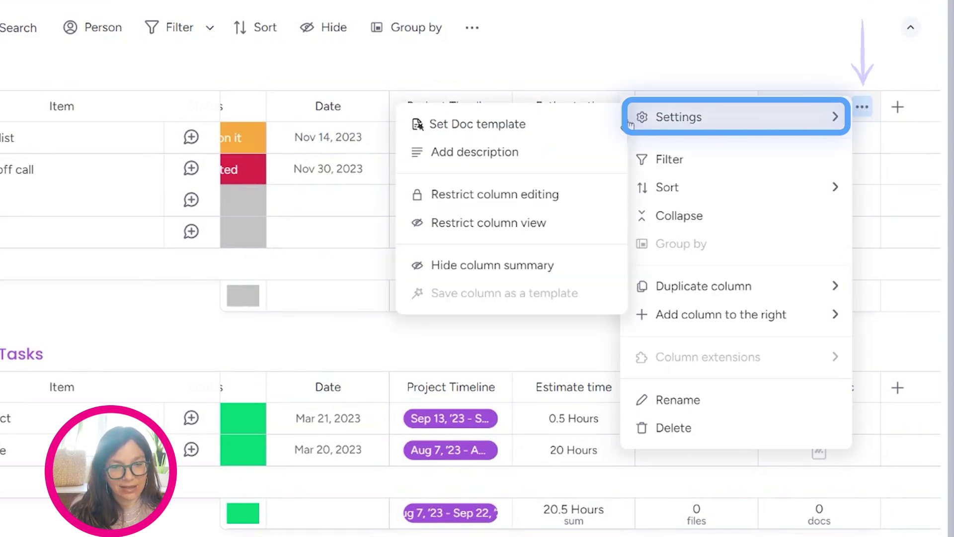
left_click(545, 127)
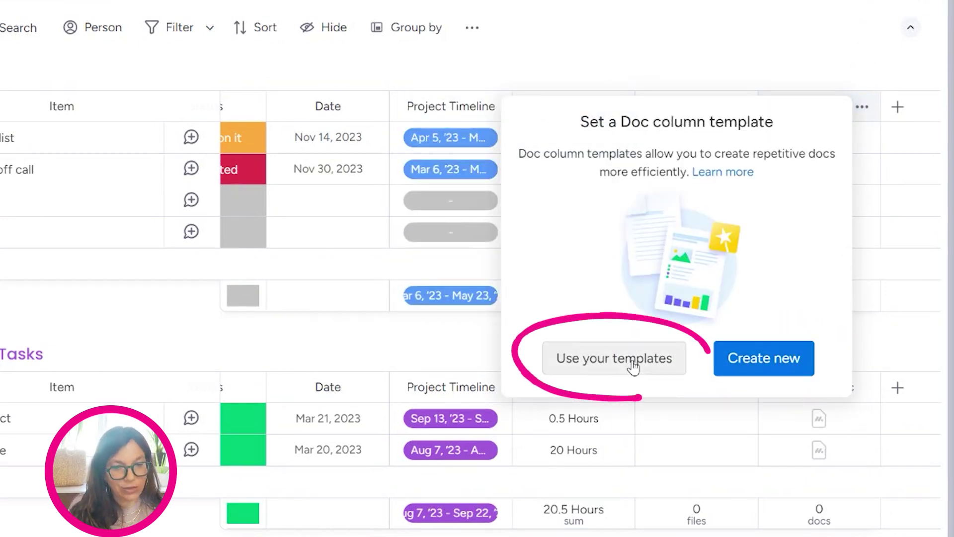
left_click(640, 370)
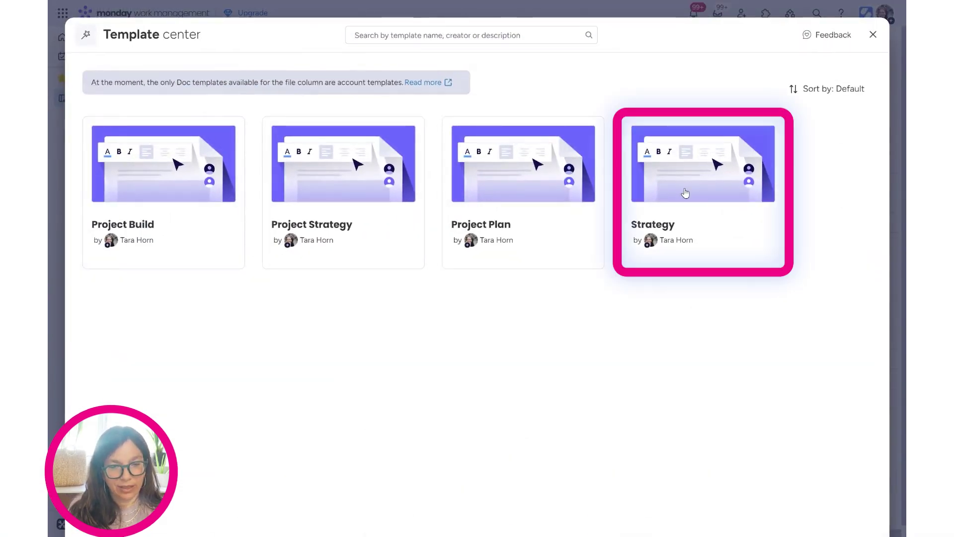
left_click(684, 216)
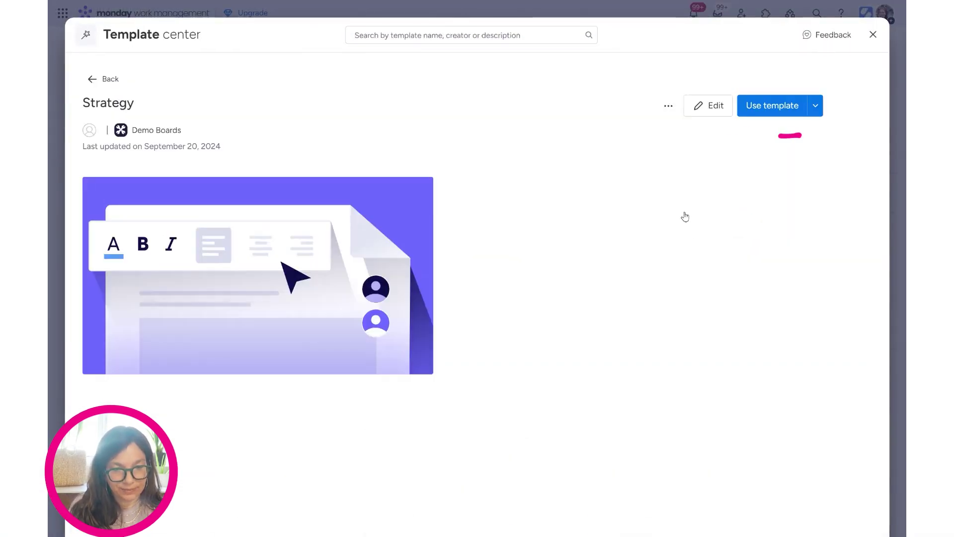
left_click(779, 103)
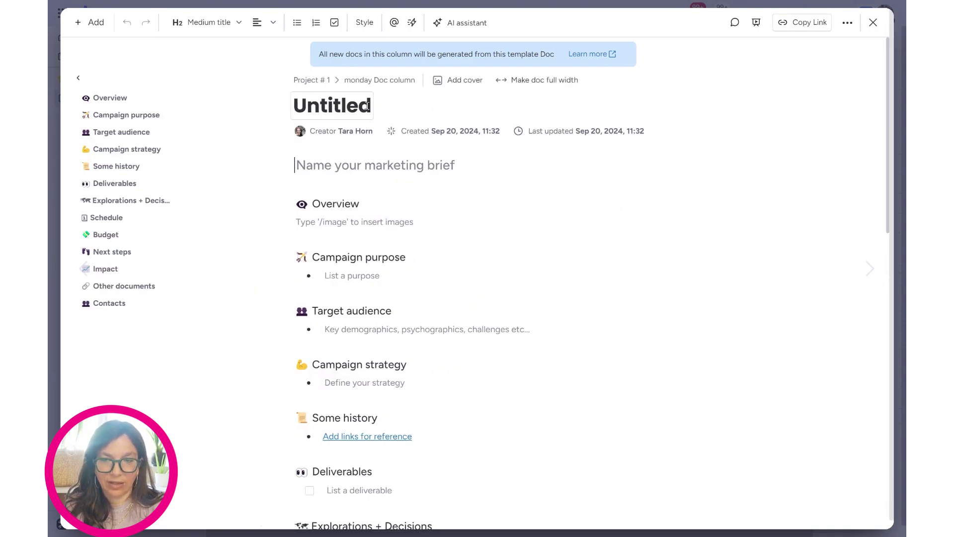
Step: Retitle the Untitled template doc to 'Startegy' and close it
left_click(372, 105)
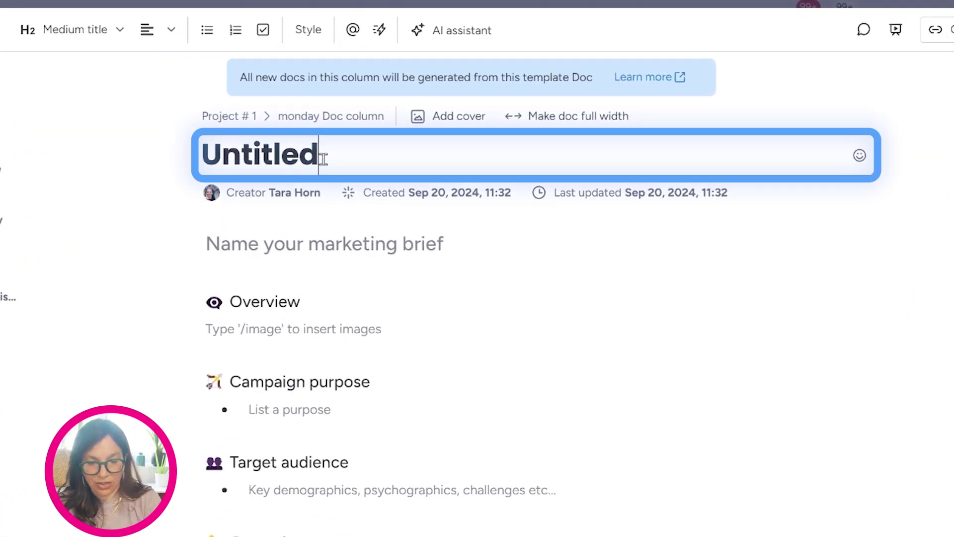
key("BackSpace")
key("BackSpace")
key("BackSpace")
key("BackSpace")
key("BackSpace")
key("BackSpace")
key("BackSpace")
type("Startegy")
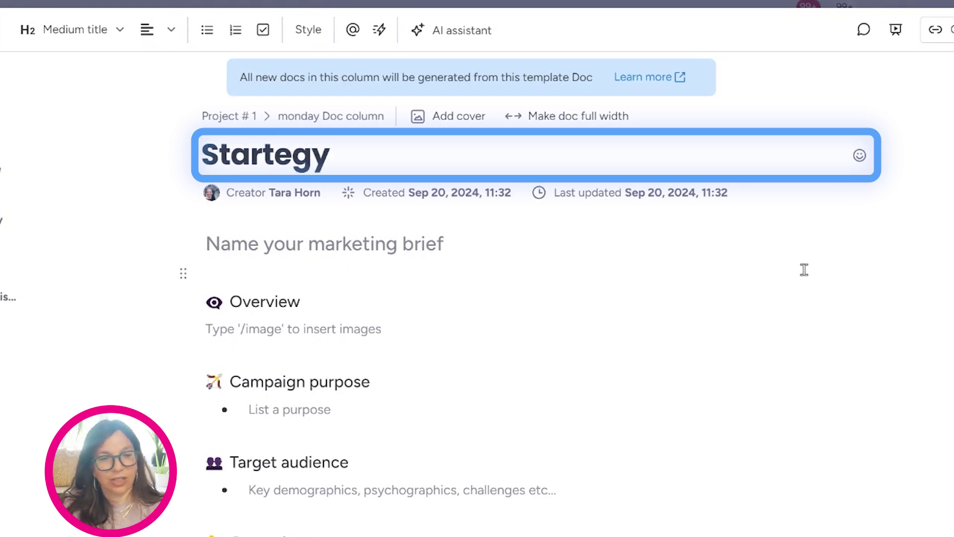
left_click(870, 22)
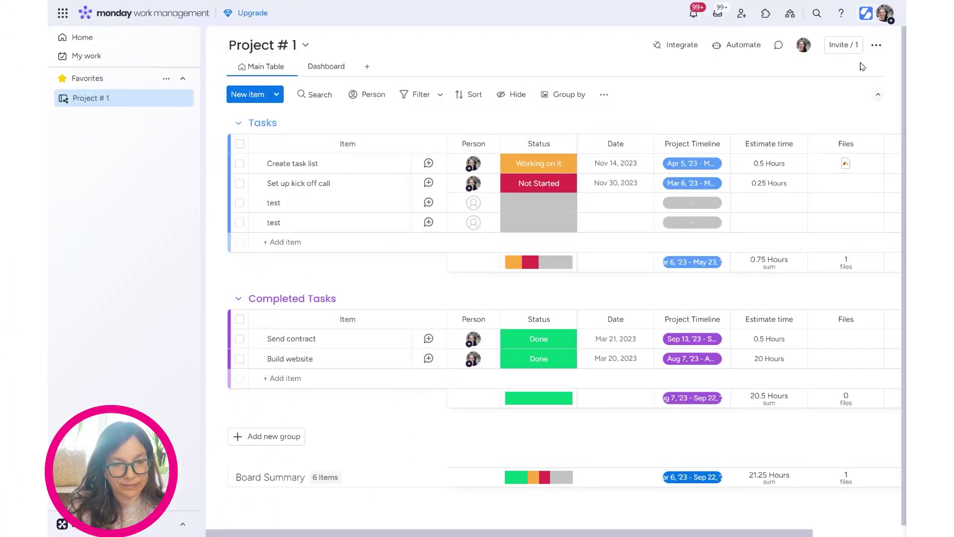
Step: Add a 'test' item to Tasks and create its monday Doc, which opens blank
left_click_drag(483, 534, 624, 532)
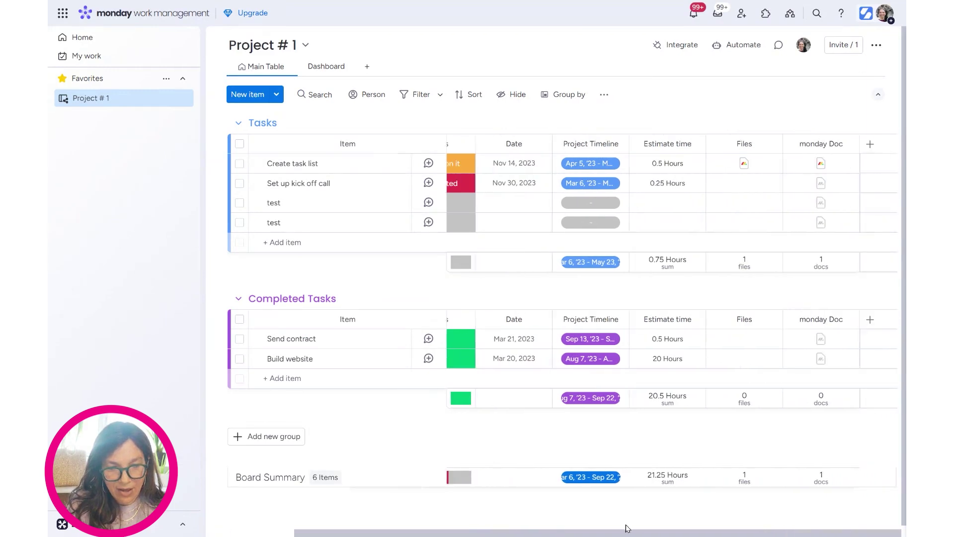
left_click(302, 244)
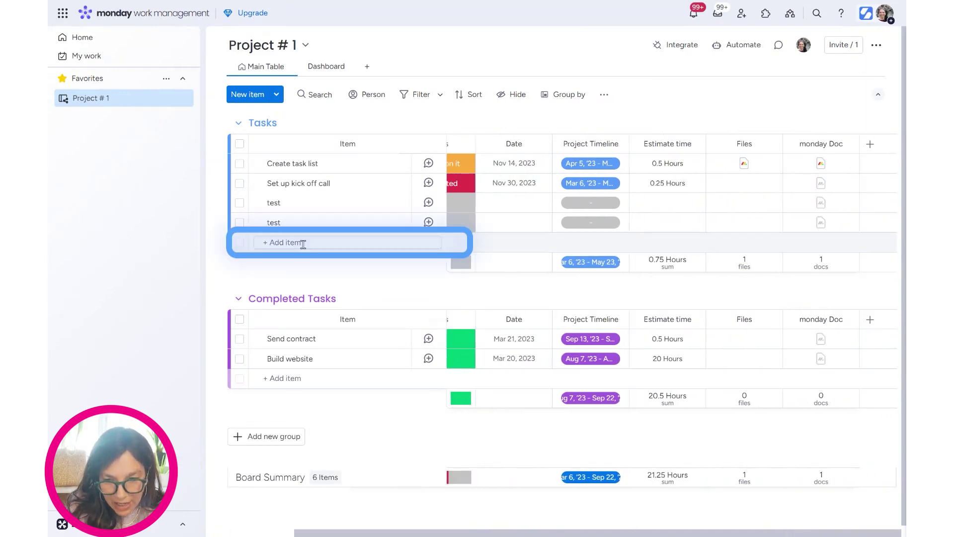
key("Return")
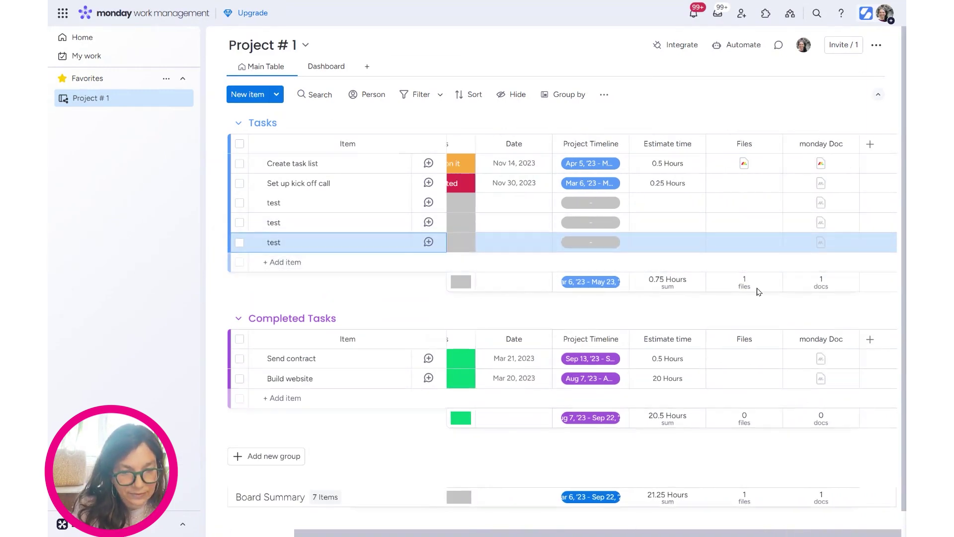
left_click(822, 247)
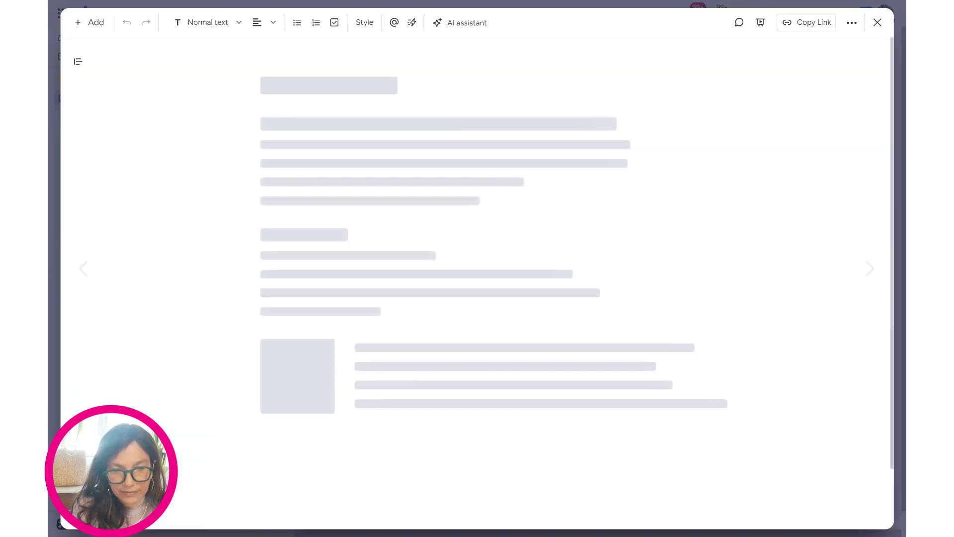
left_click(872, 26)
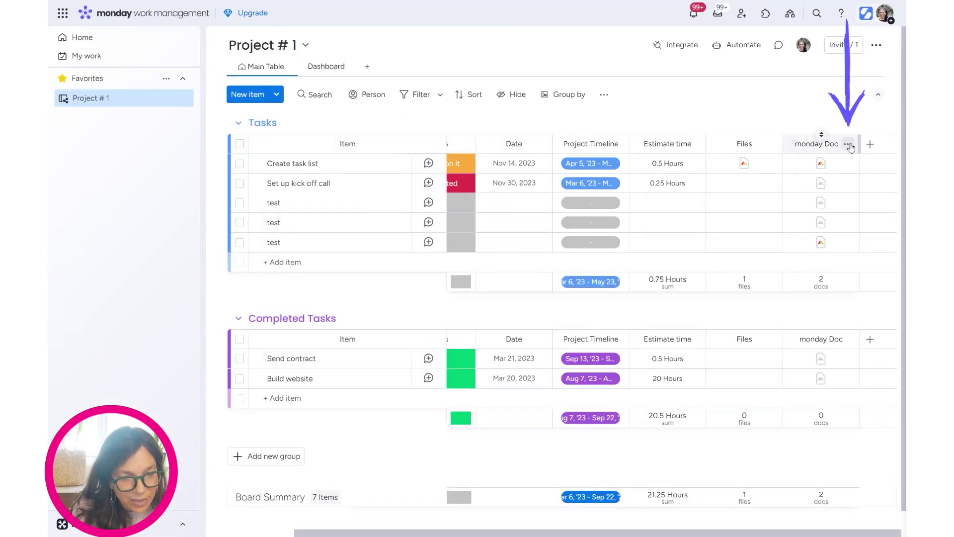
left_click(849, 145)
Step: Reapply the saved Strategy template as the monday Doc column's template
mouse_move(765, 150)
left_click(606, 153)
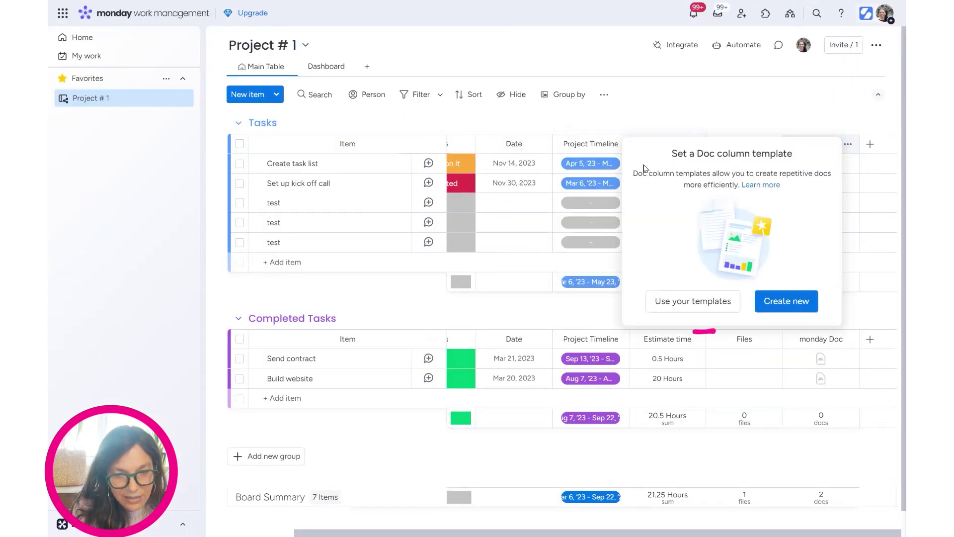
left_click(724, 294)
left_click(664, 184)
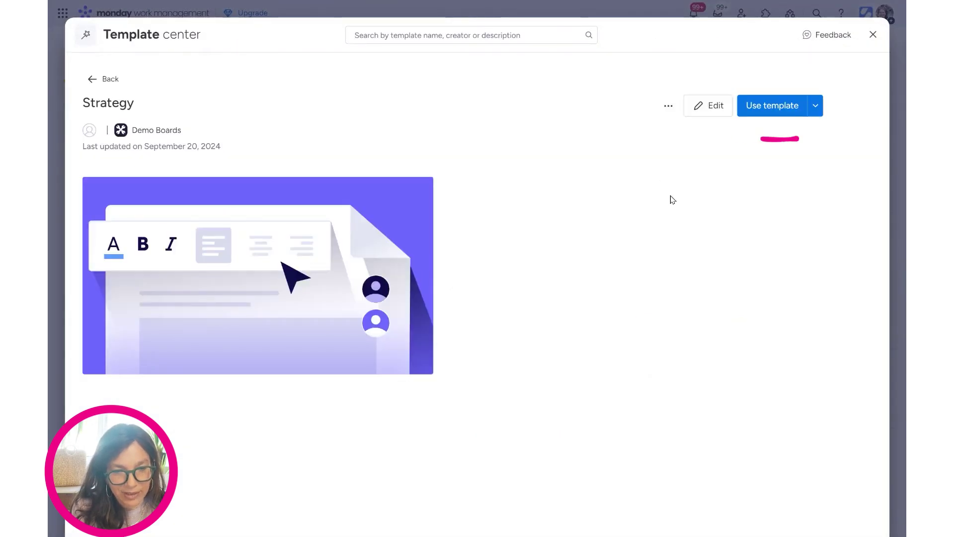
left_click(762, 114)
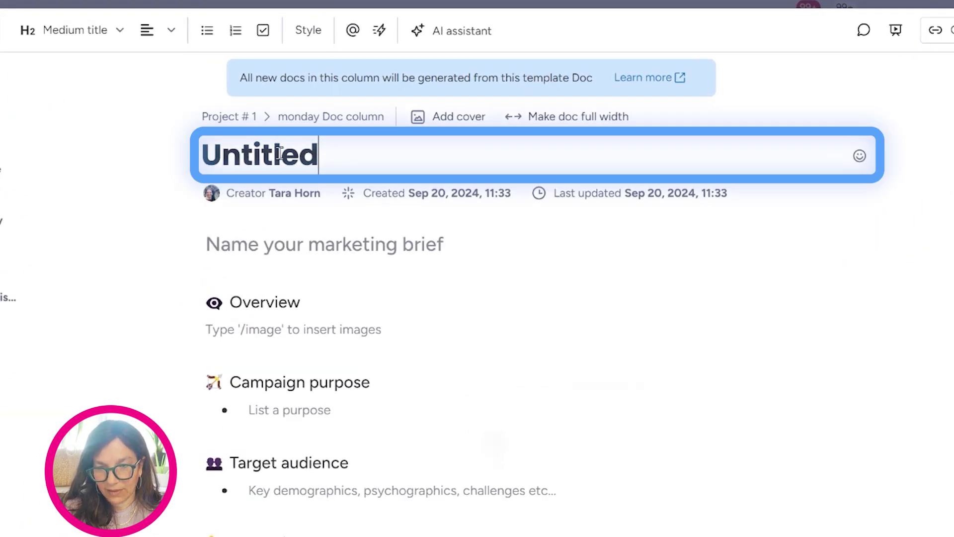
Step: Rename the Untitled template doc to 'Strategy' and close it
left_click_drag(279, 153, 205, 162)
type("Strategy")
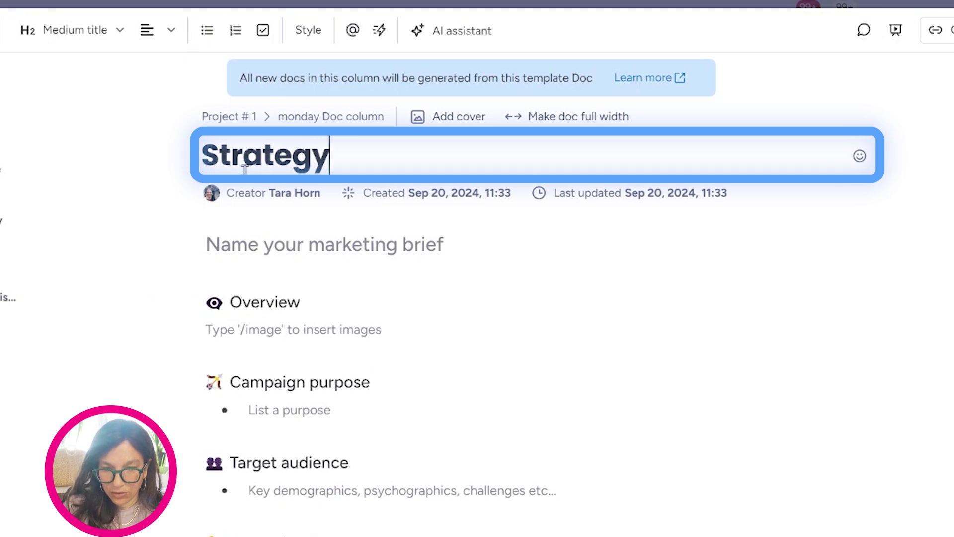
key("Return")
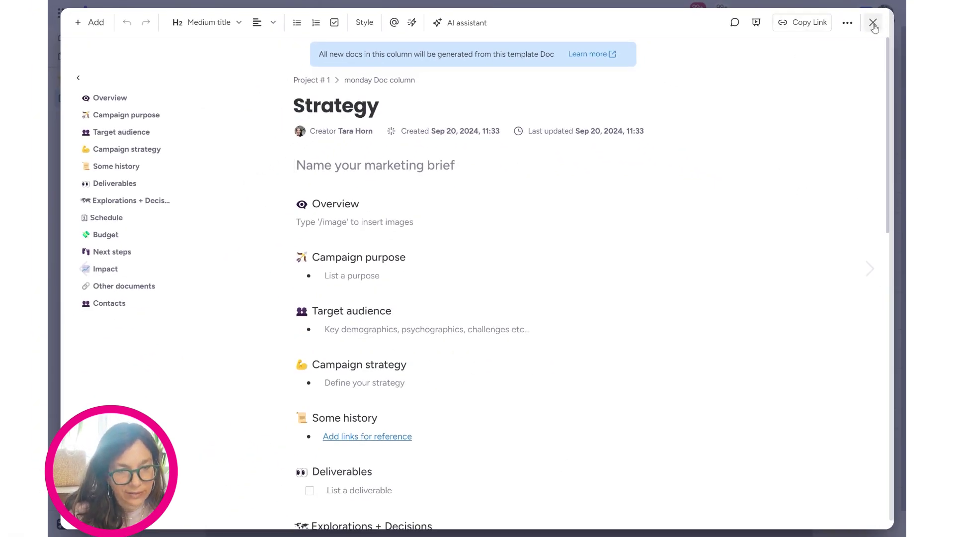
left_click(873, 22)
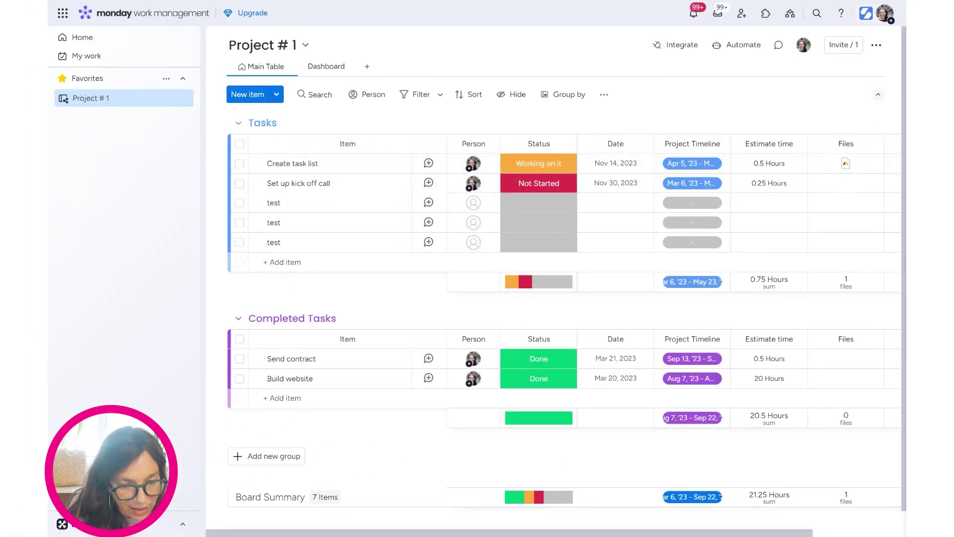
Step: Confirm Edit Doc template in the column settings, then review the fourth row's Strategy doc
scroll(638, 534, "right", 4)
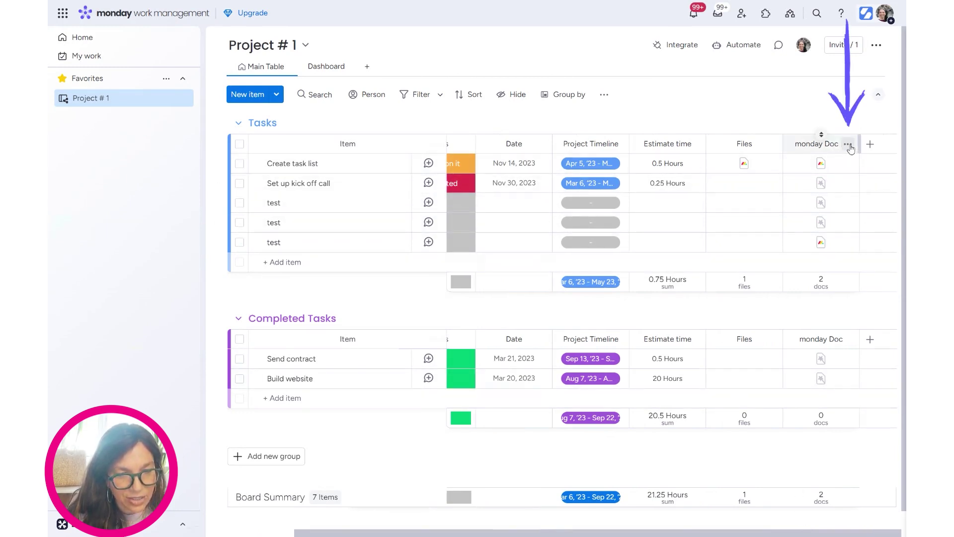
left_click(846, 146)
mouse_move(755, 150)
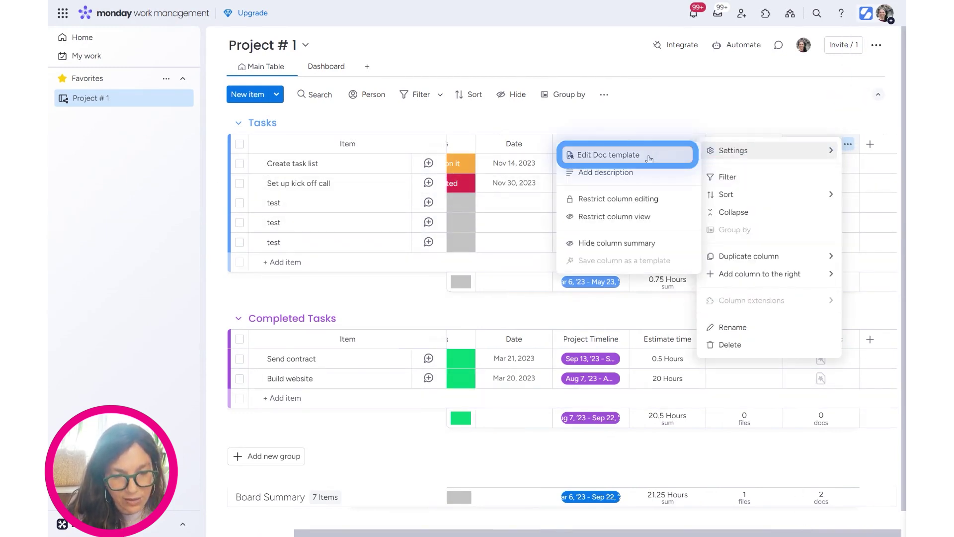
left_click(730, 114)
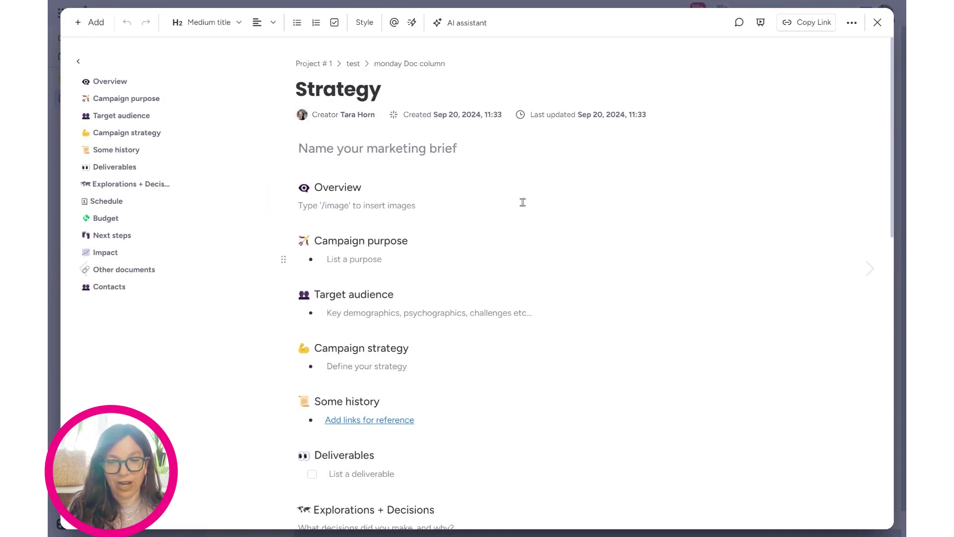
scroll(519, 219, "down", 4)
scroll(516, 239, "down", 10)
left_click(877, 23)
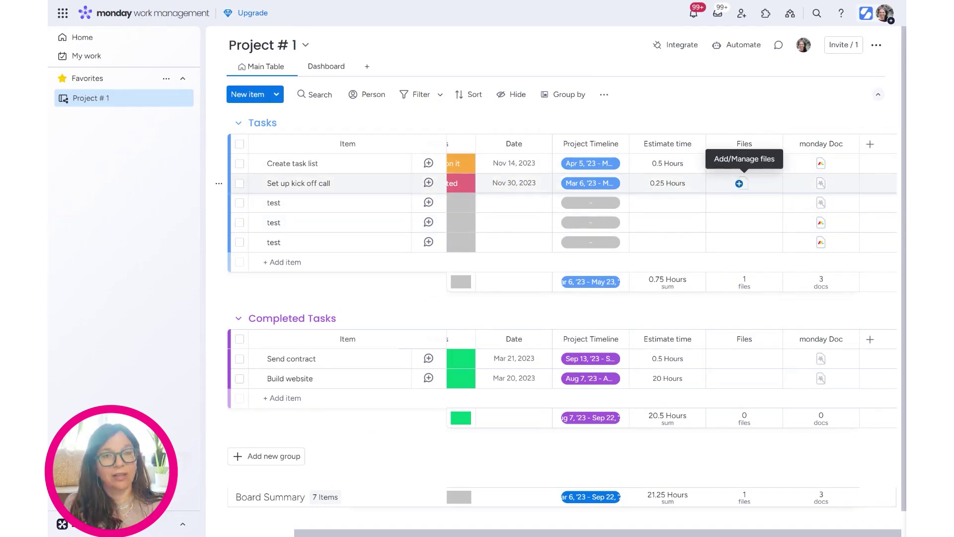
left_click_drag(740, 184, 734, 220)
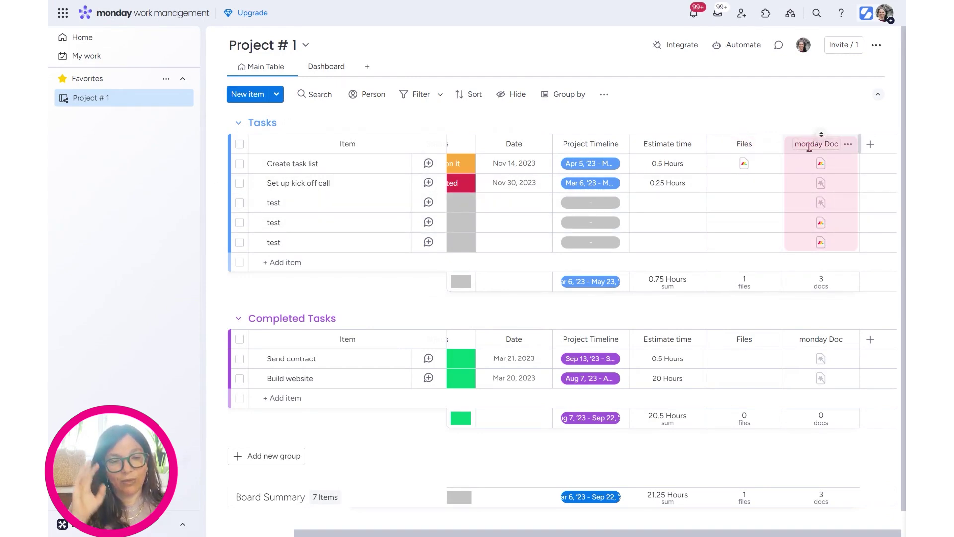
left_click_drag(809, 147, 819, 221)
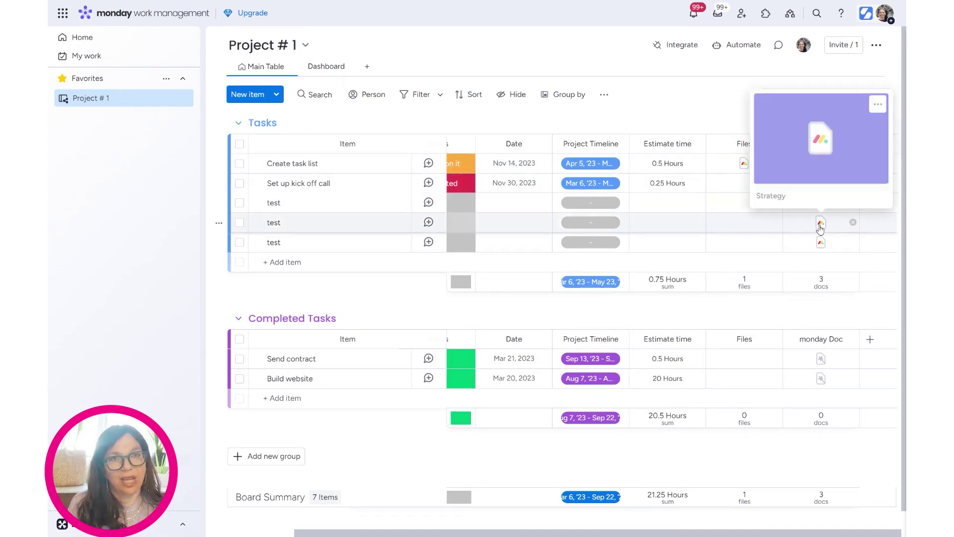